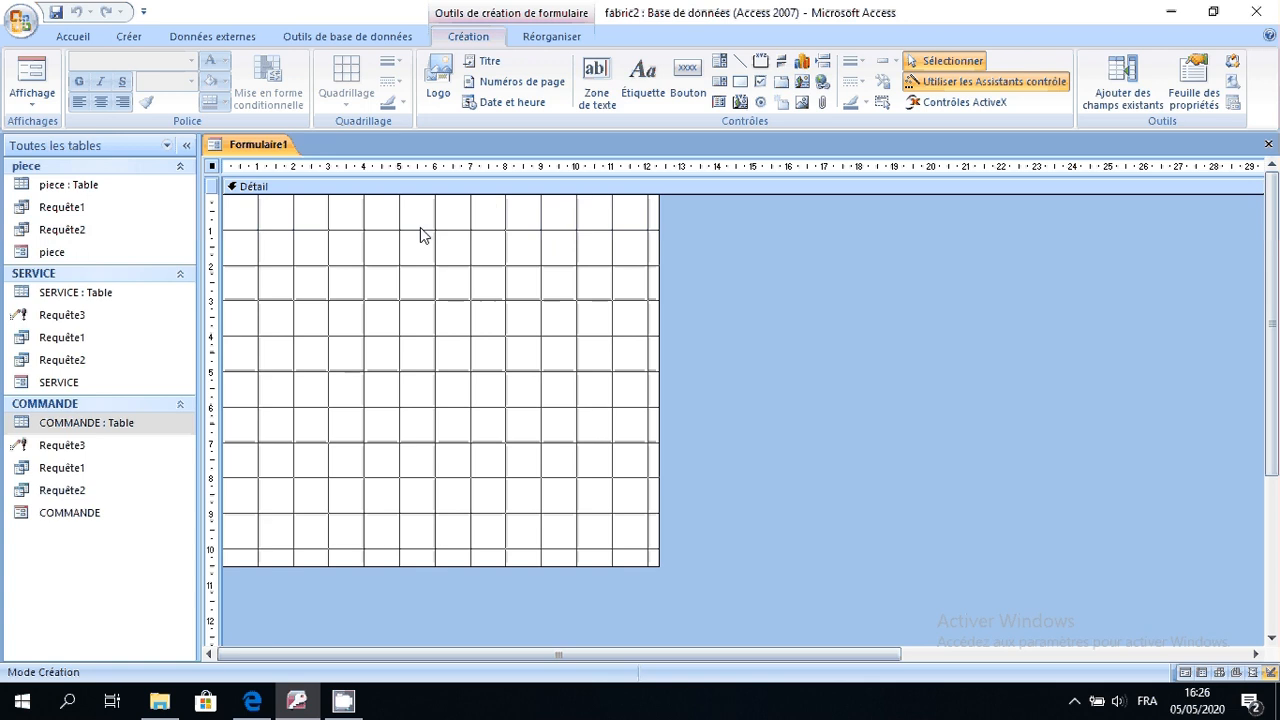
Add a label reading "Gestion fabricatio" near the top of the form's Détail section
click(642, 80)
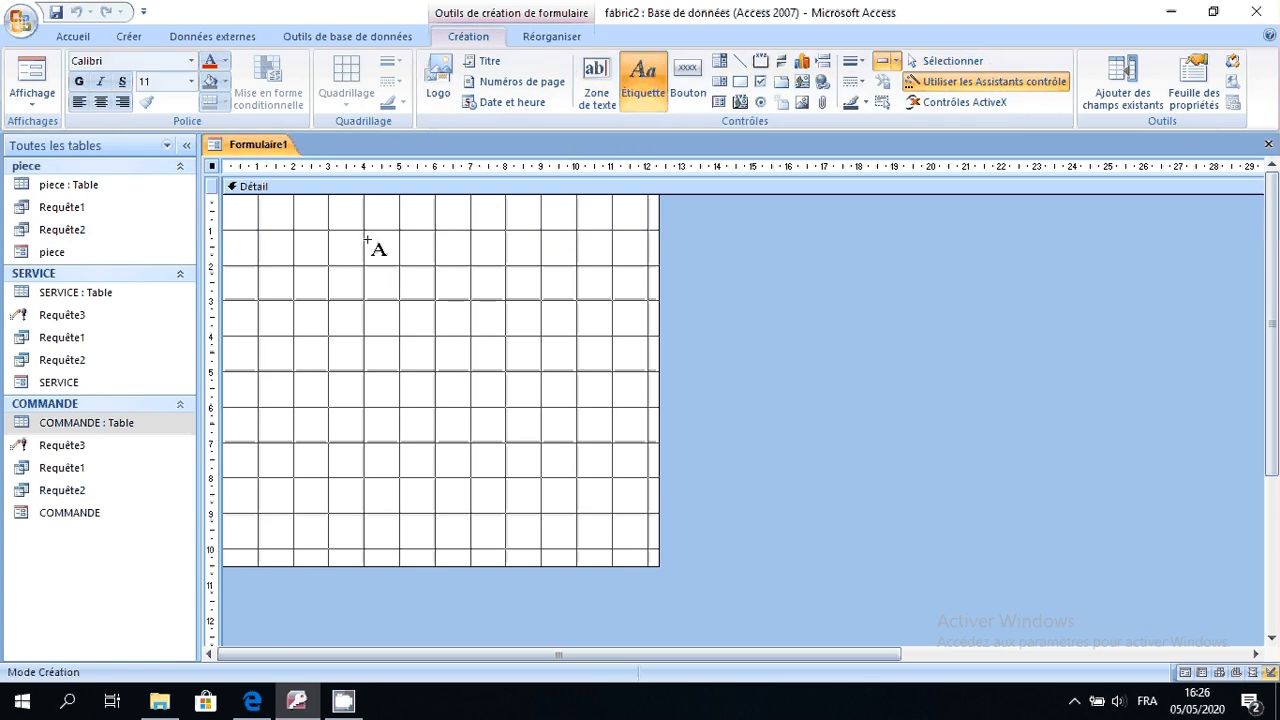
key(Escape)
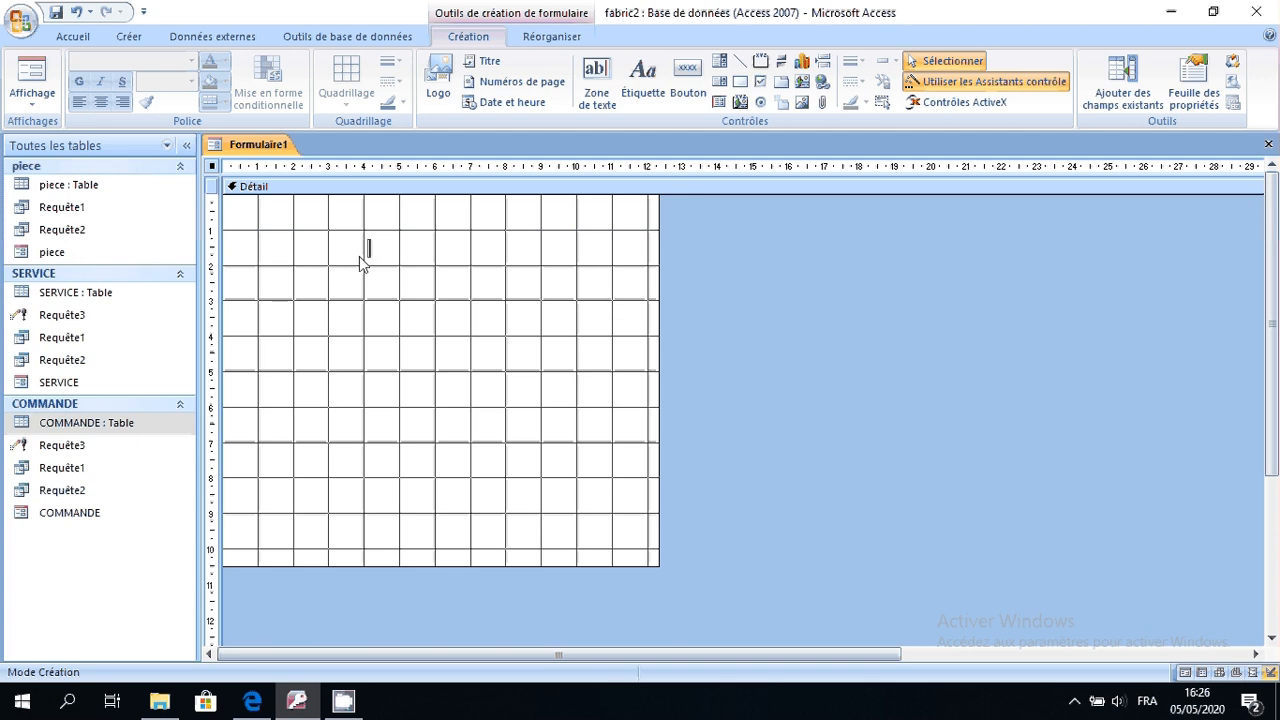
text(Gestion fabricatio)
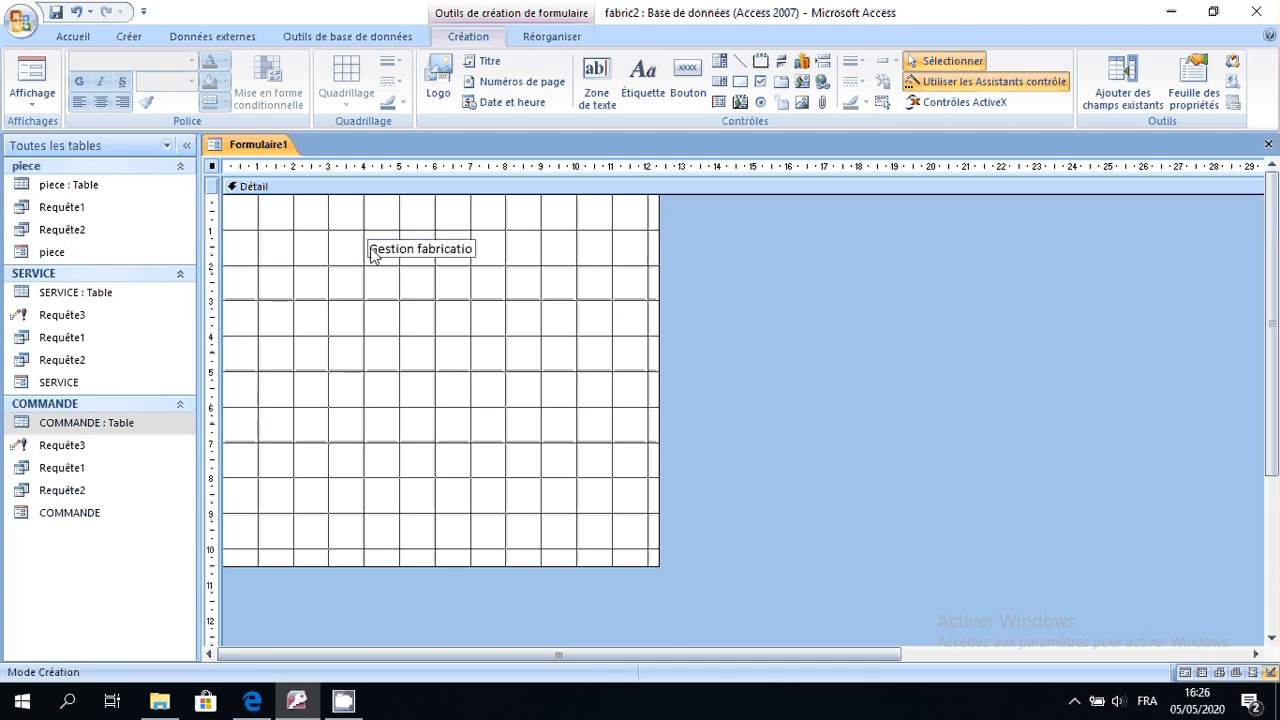
click(450, 276)
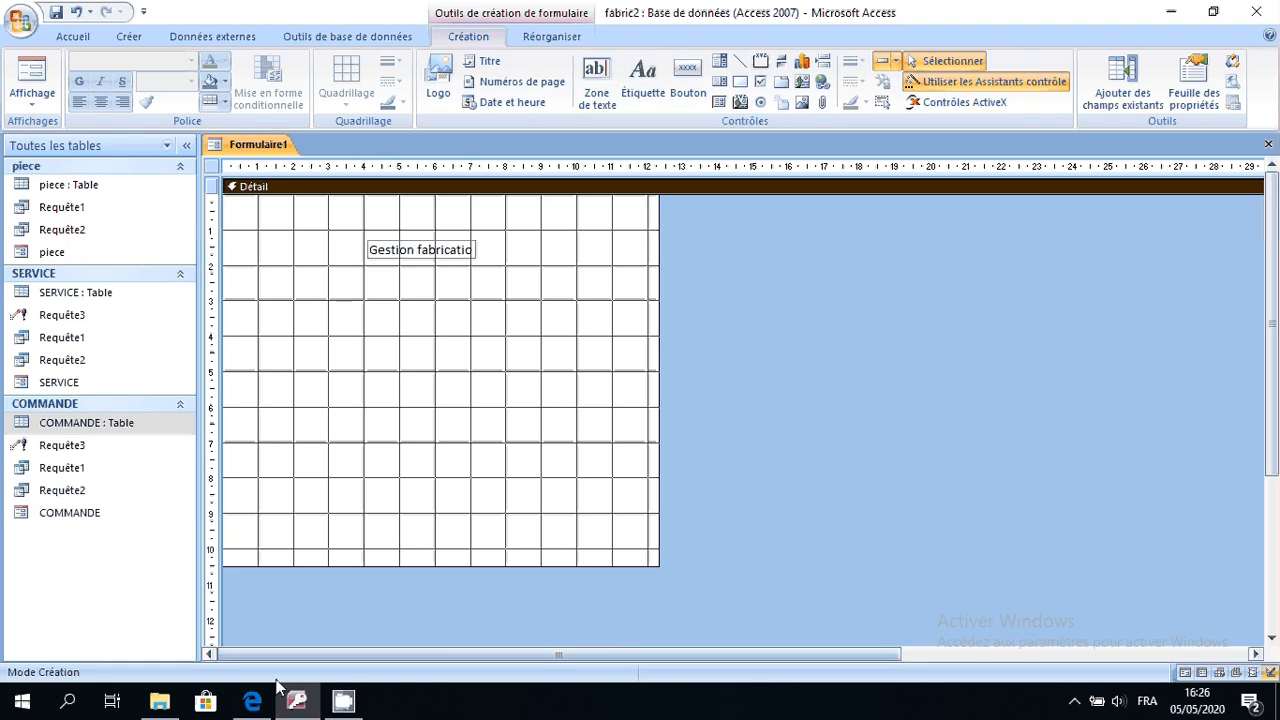
Check the required menu buttons in the exercise PDF, then draw a command button below the title with the action Ouvrir un formulaire
click(251, 703)
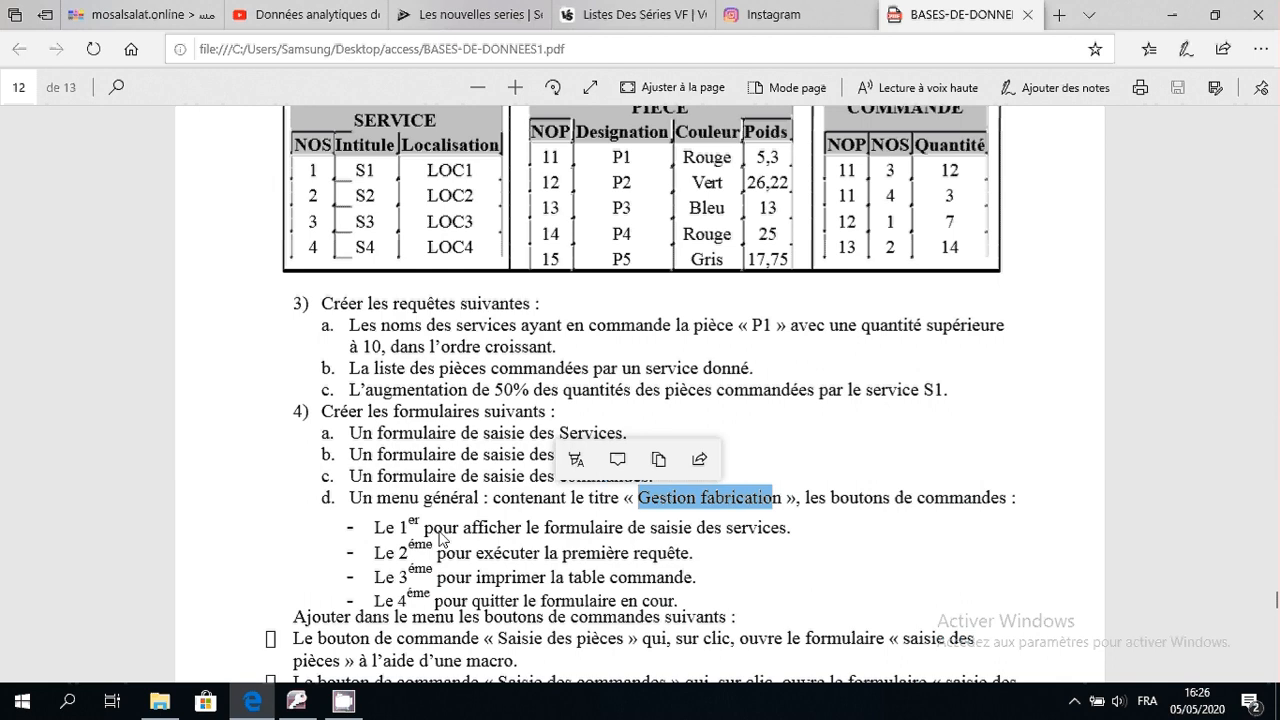
click(310, 553)
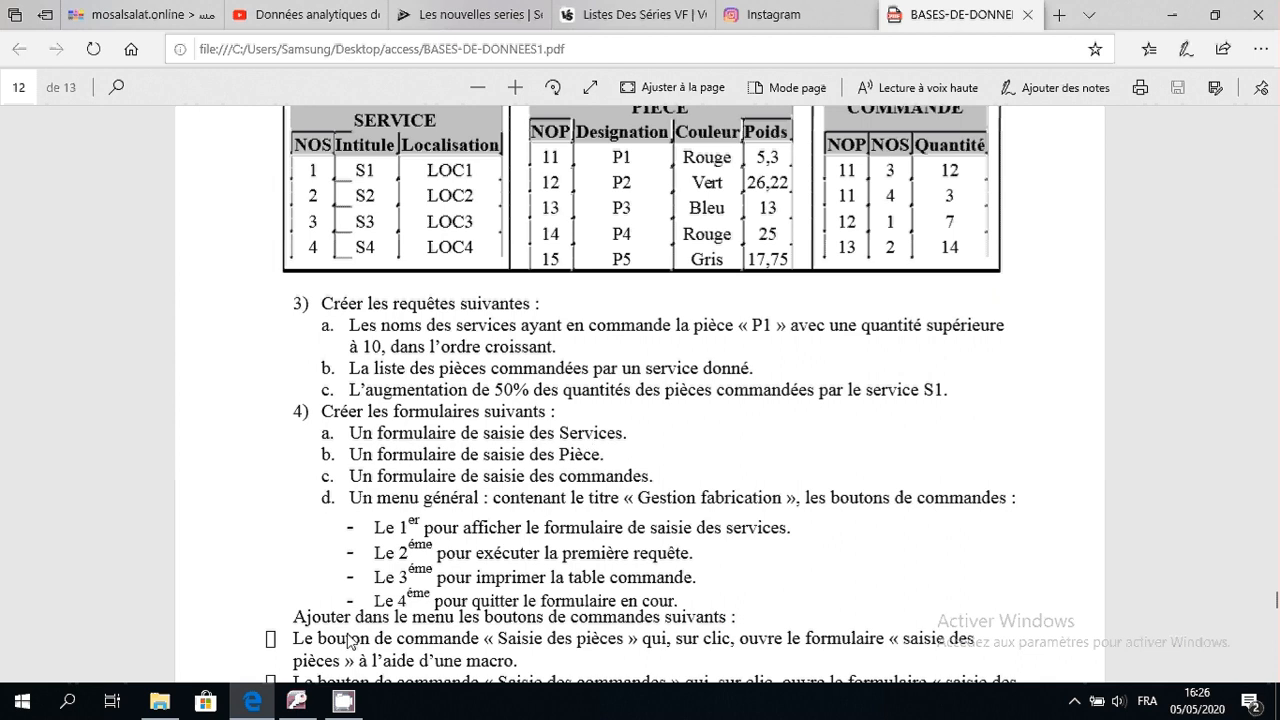
click(343, 701)
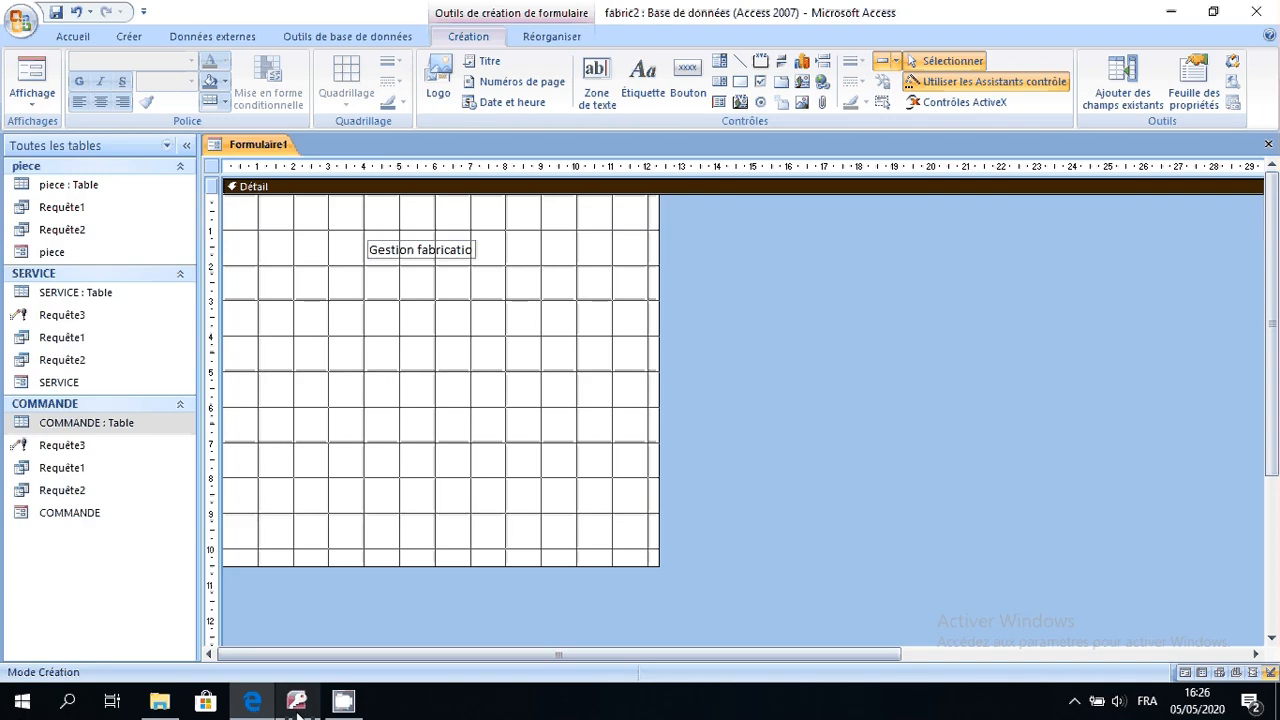
click(687, 80)
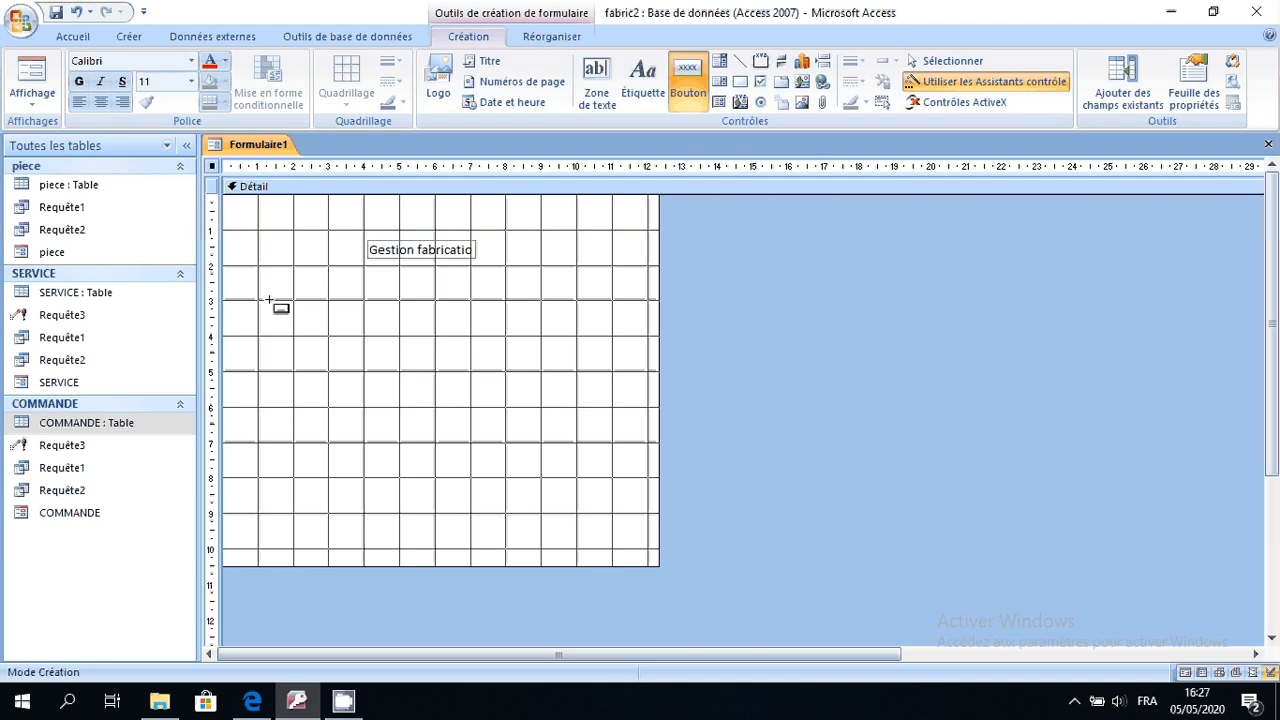
drag(268, 298, 345, 329)
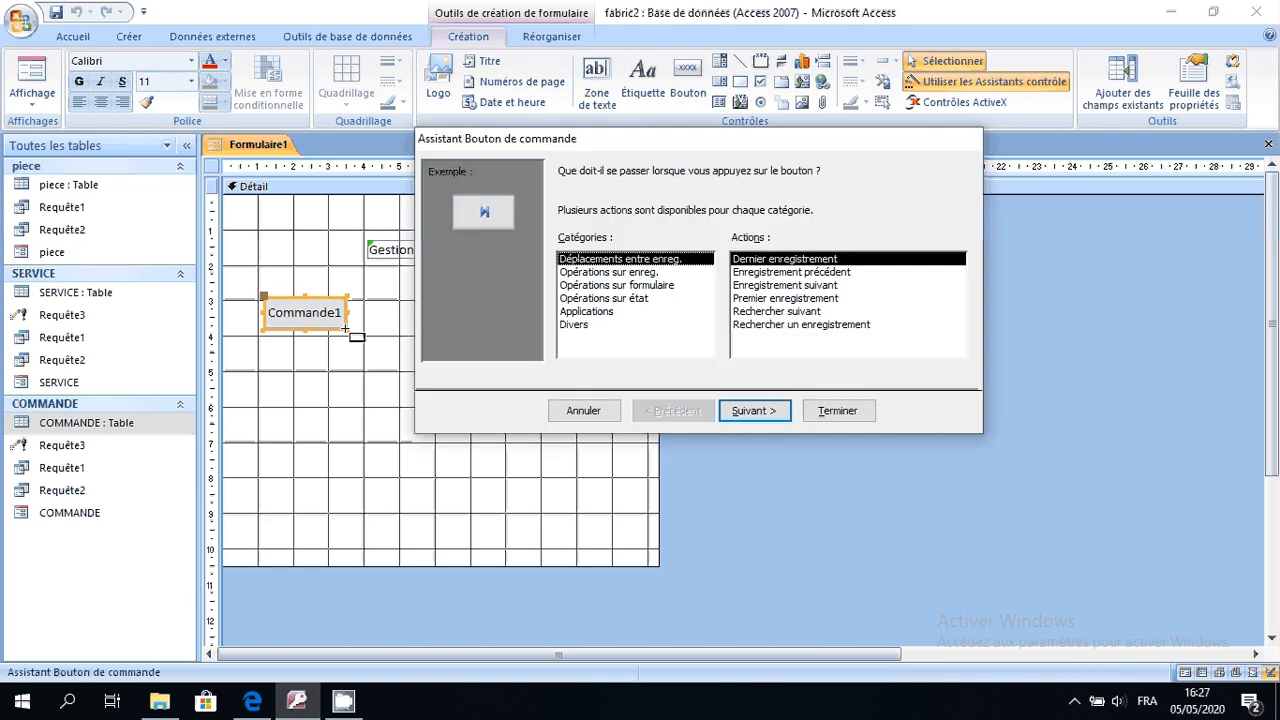
click(600, 286)
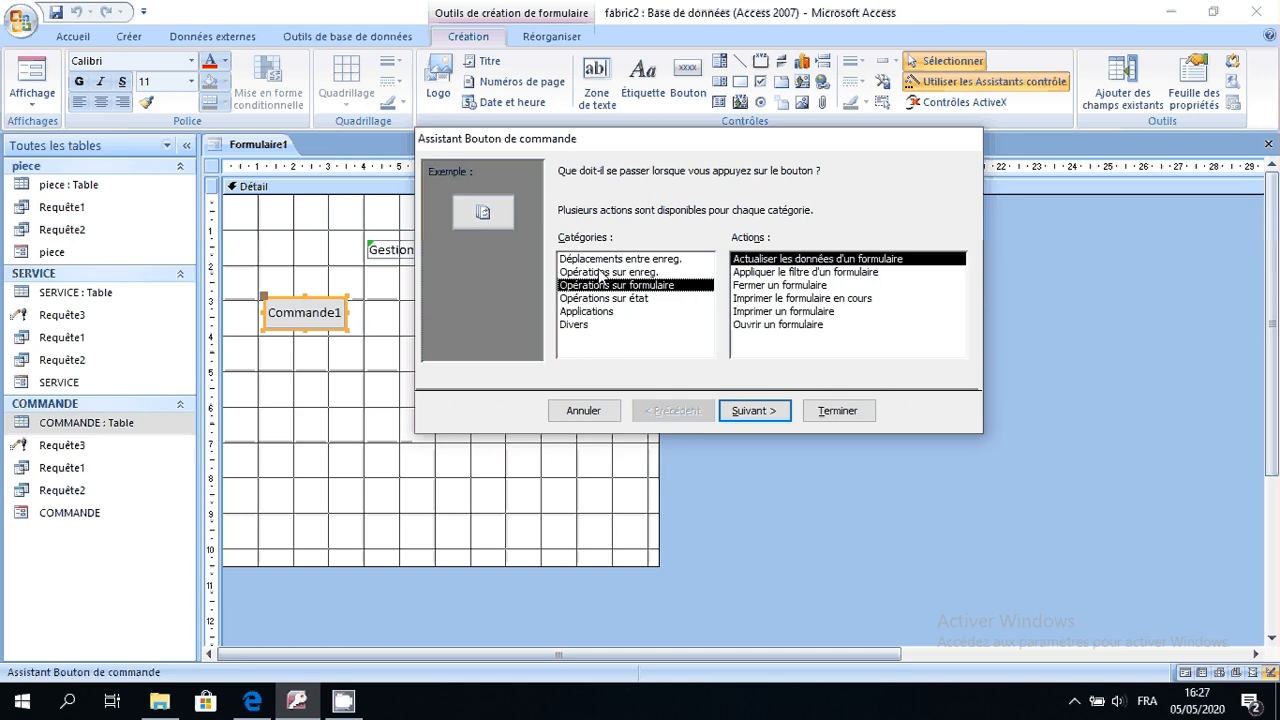
click(775, 331)
click(760, 417)
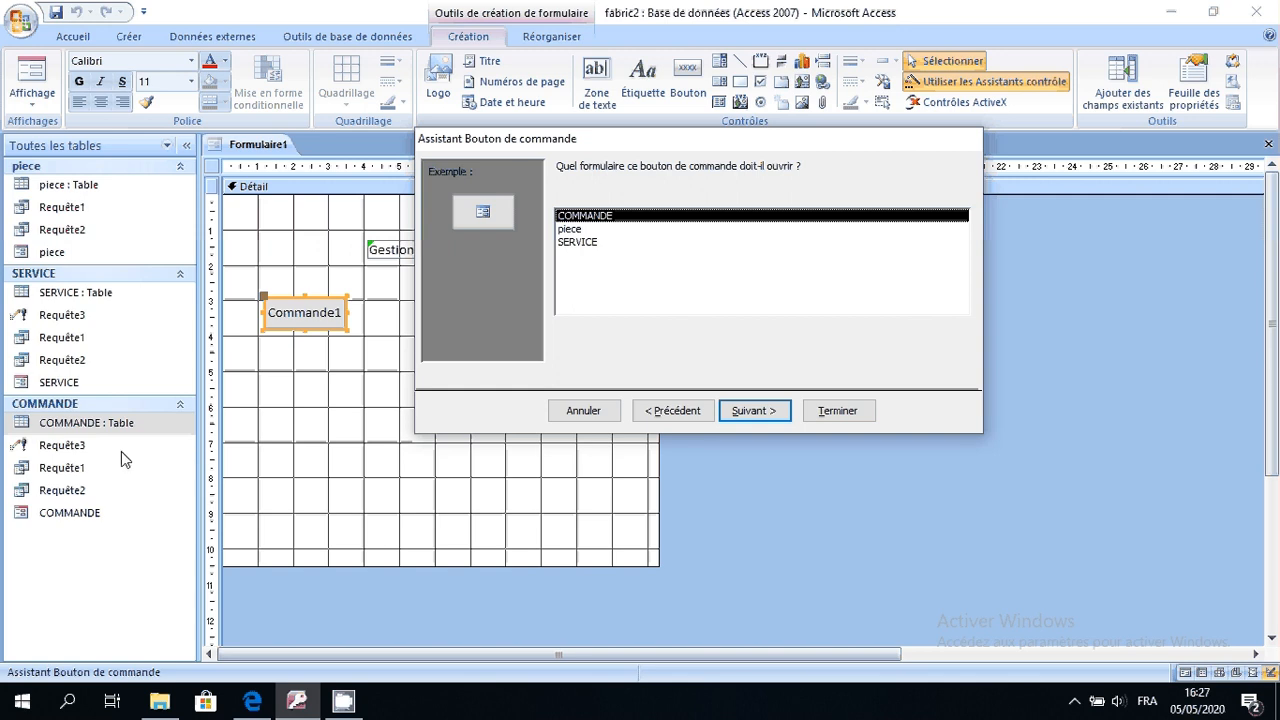
Make the command button open the SERVICE form with all records, and caption it with the text "Ouvrir formulaire"
click(558, 244)
click(740, 412)
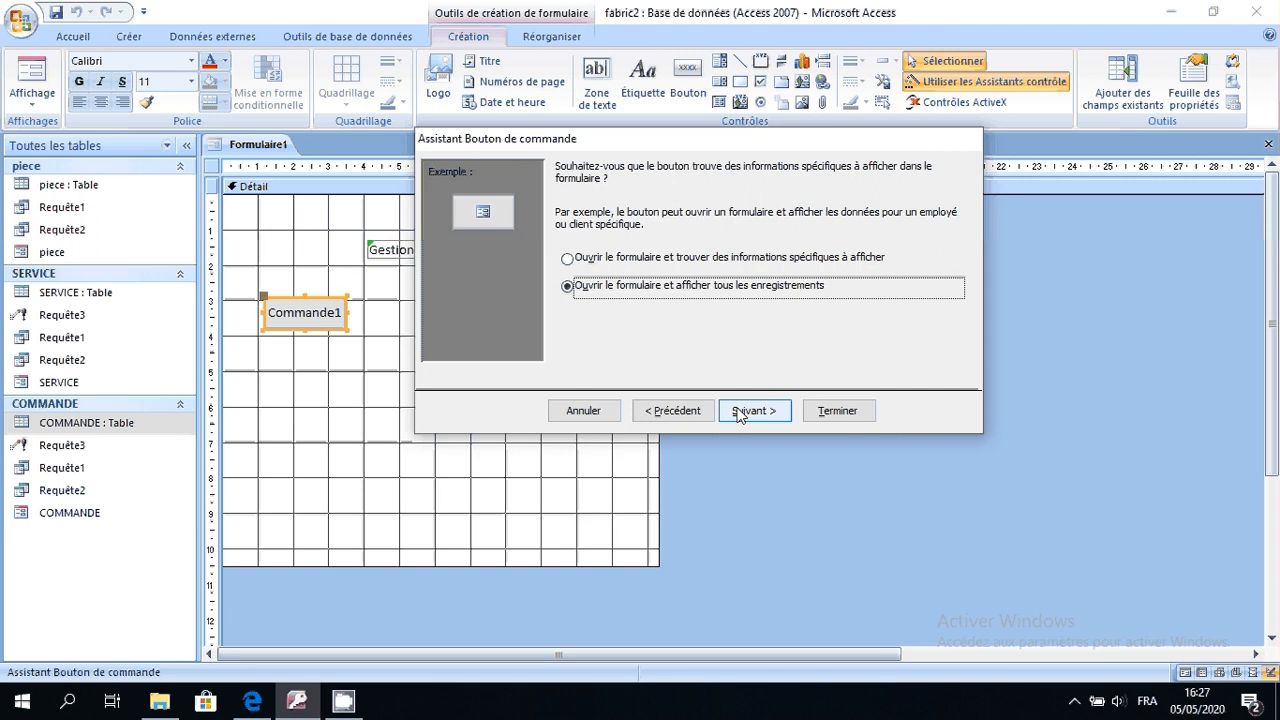
click(740, 412)
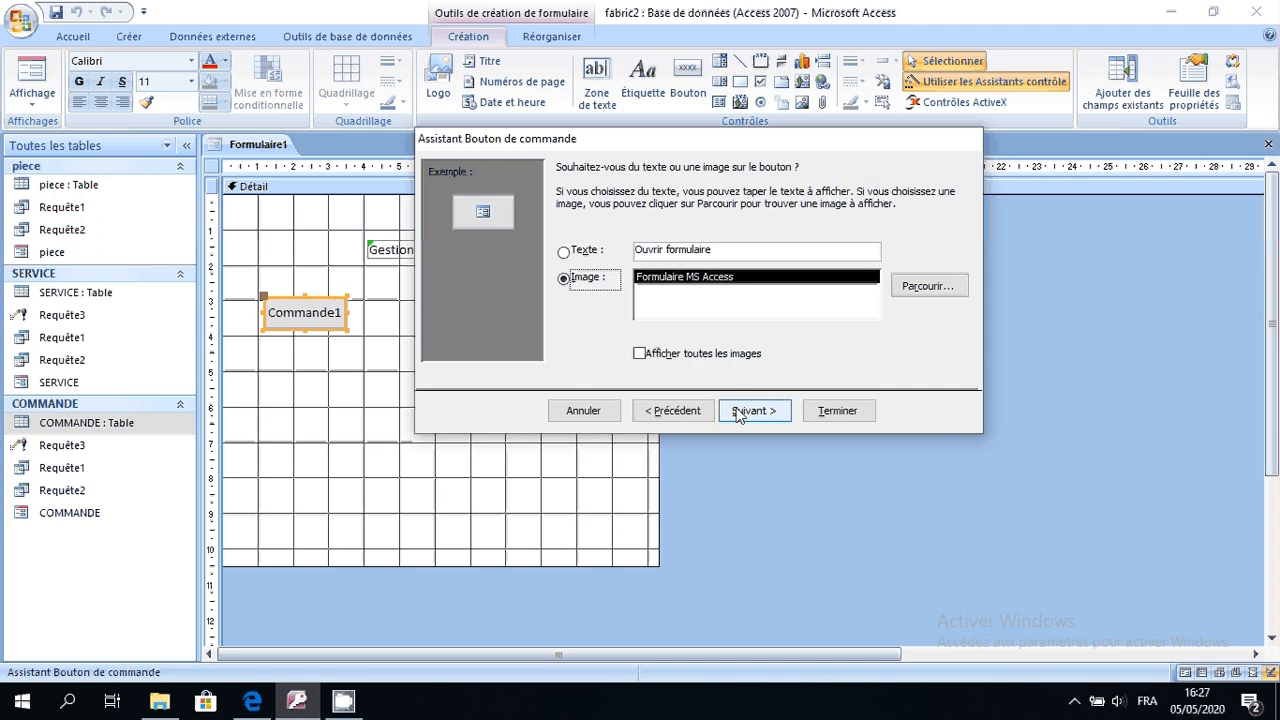
click(564, 252)
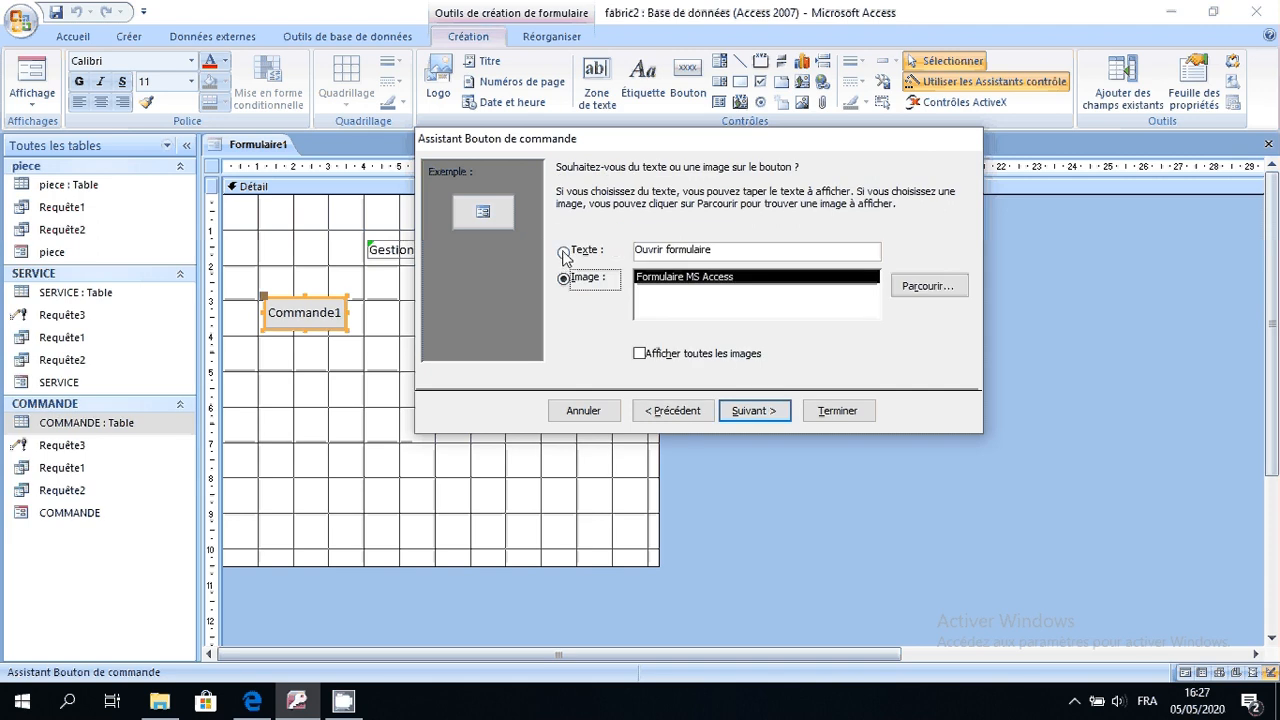
click(740, 420)
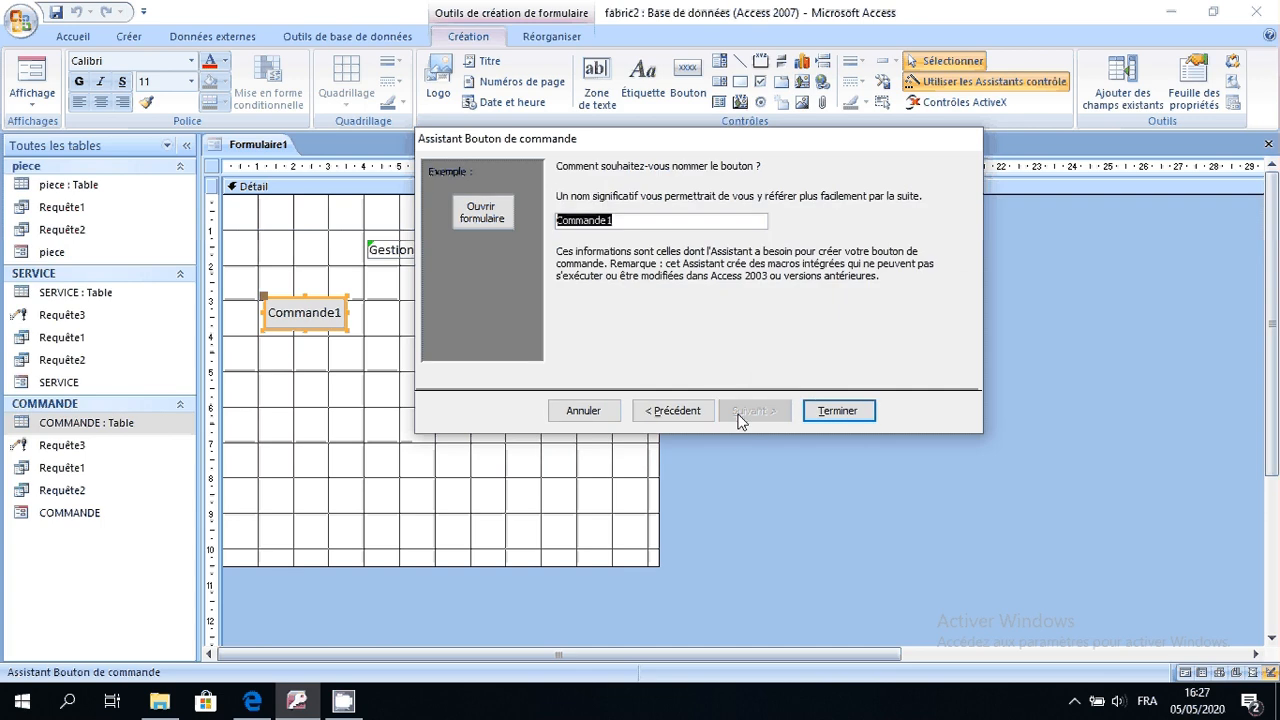
click(820, 412)
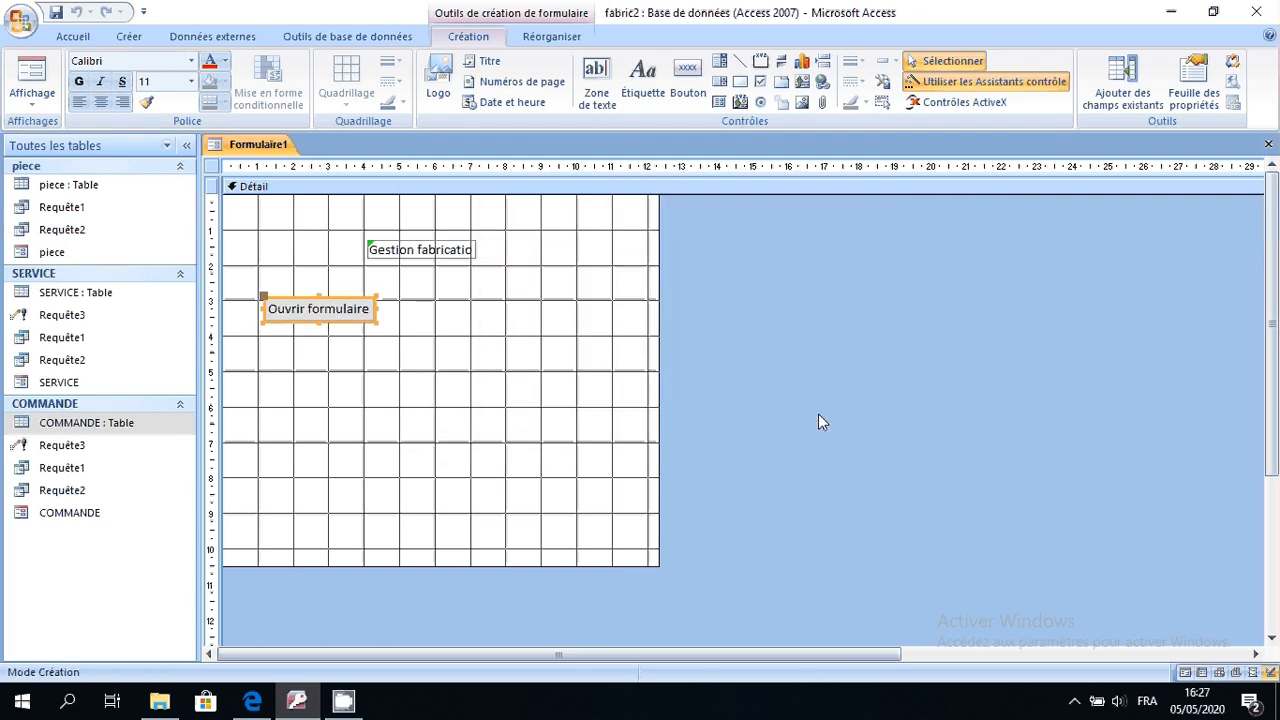
click(455, 407)
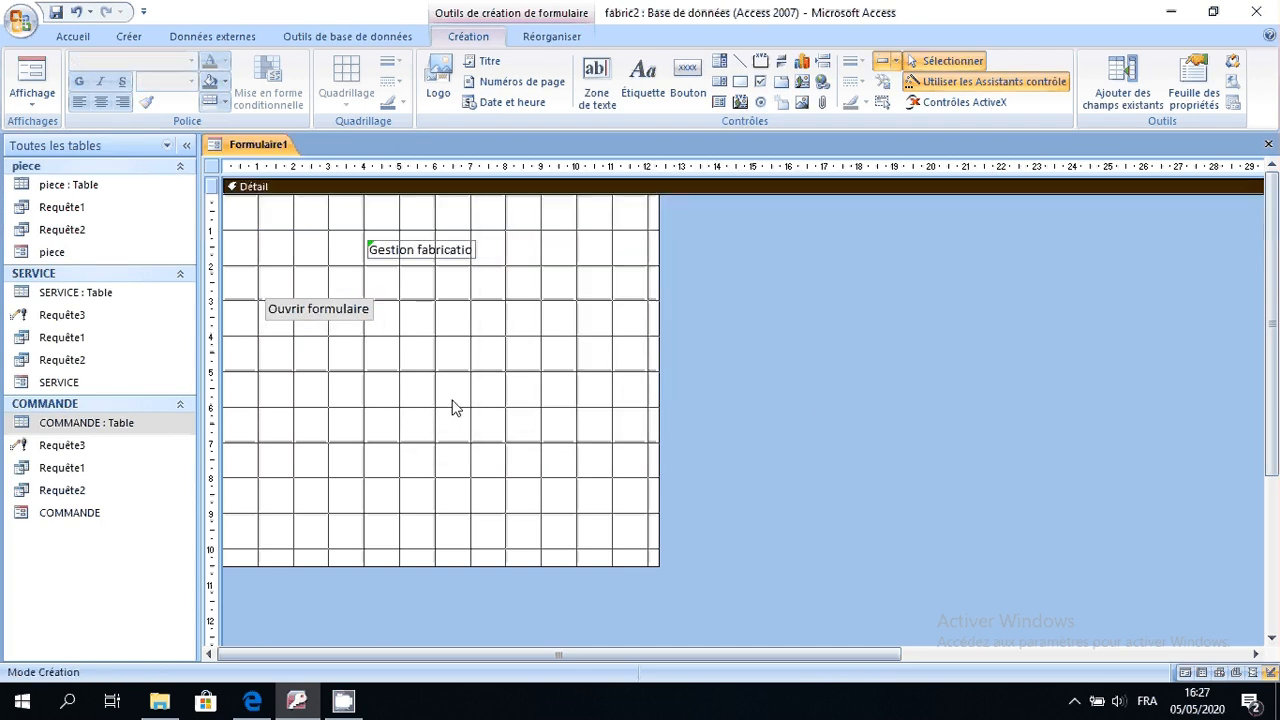
Test the Ouvrir formulaire button in form view, close the SERVICE form and return to design view
click(30, 75)
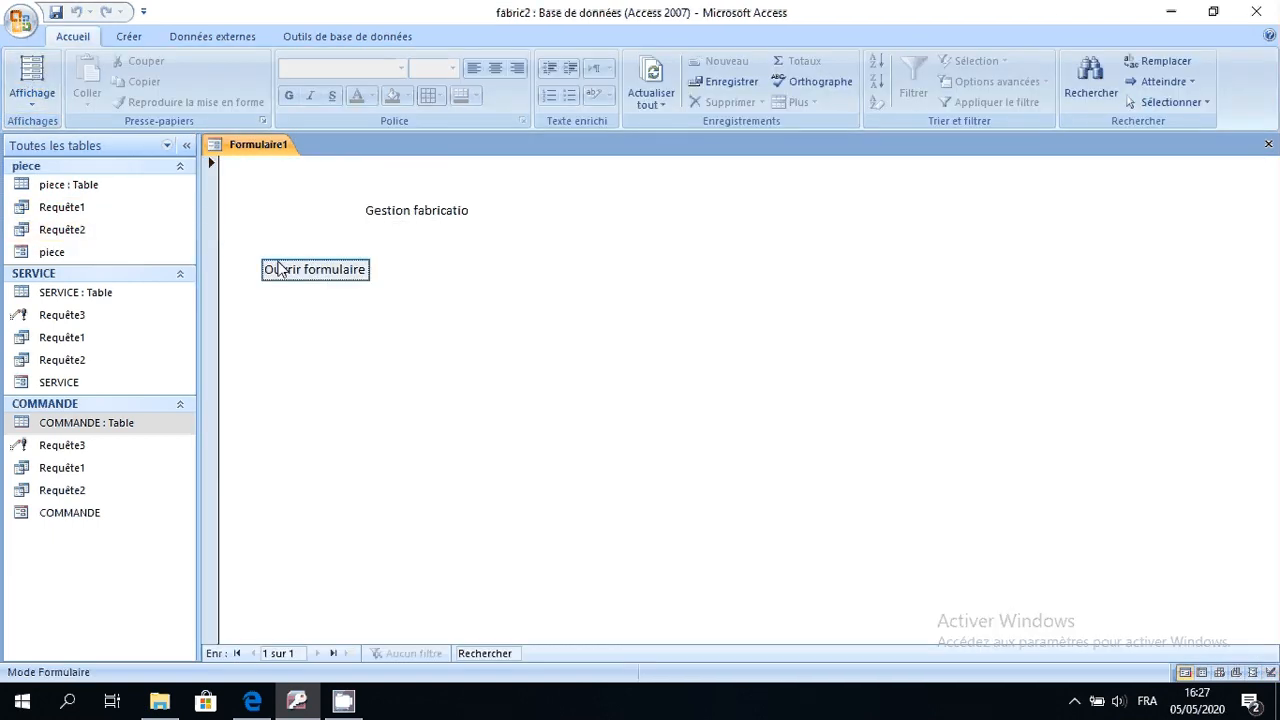
click(292, 272)
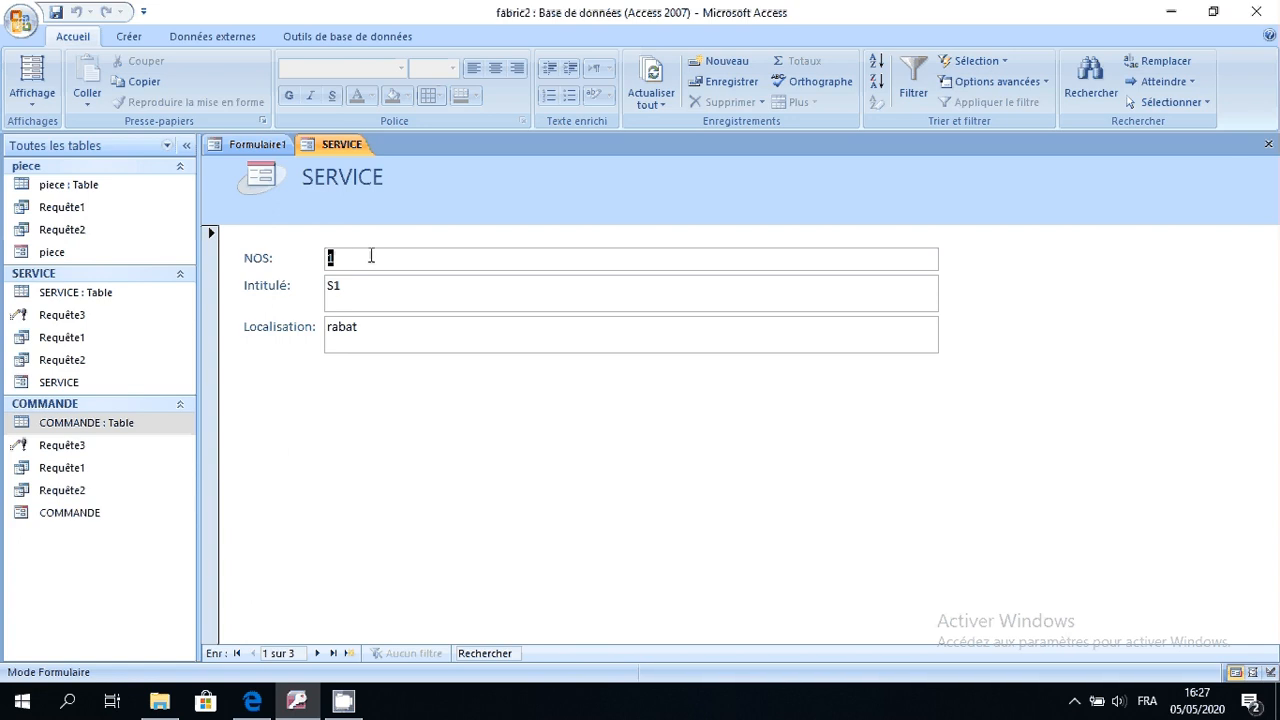
click(1267, 145)
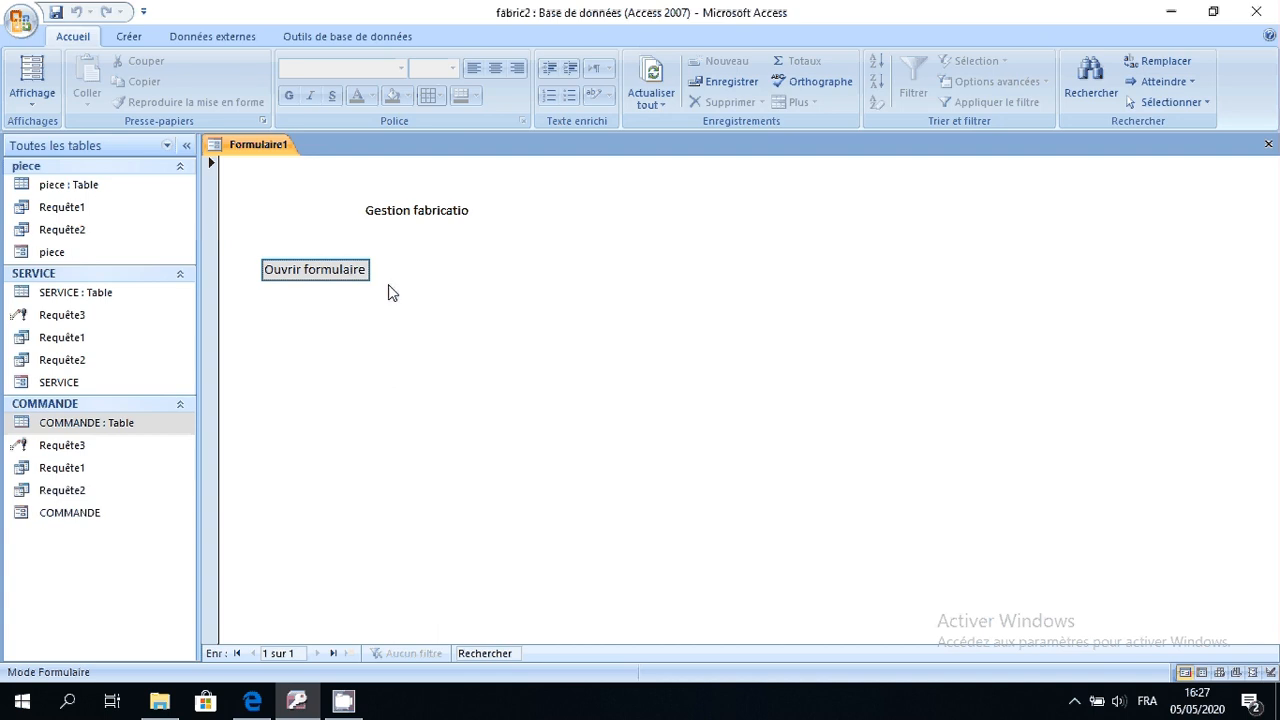
click(32, 98)
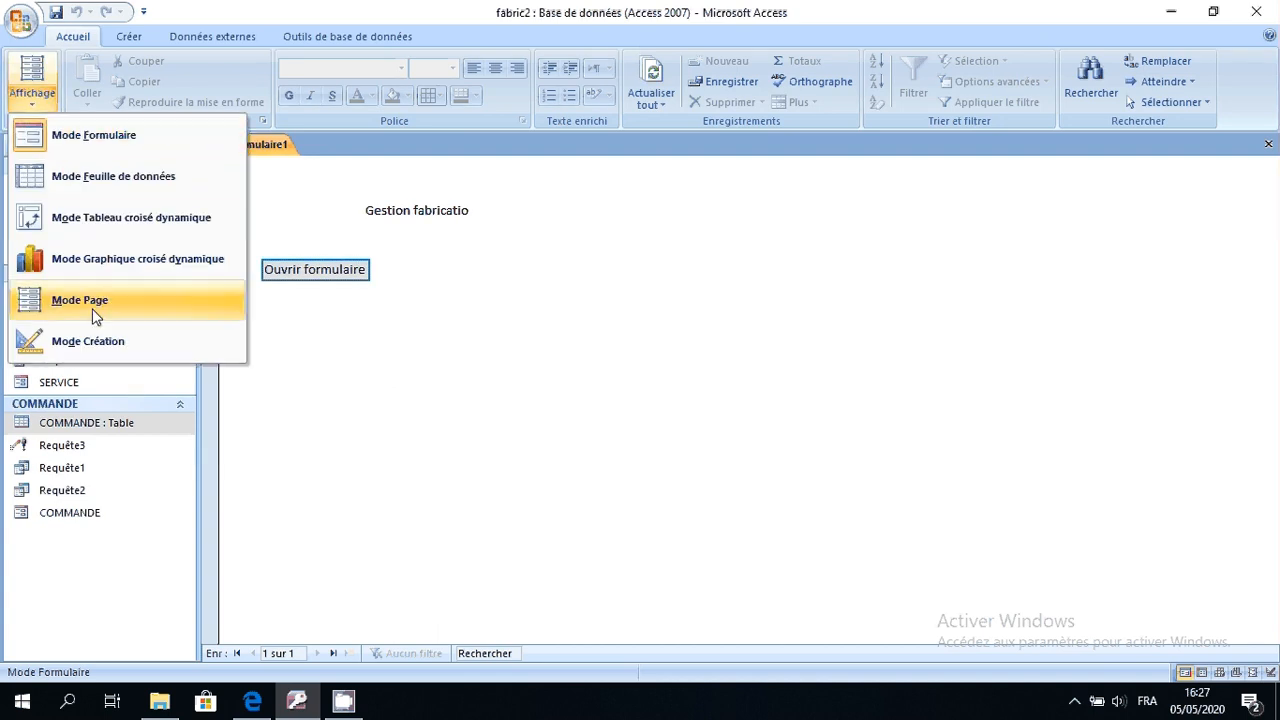
click(92, 341)
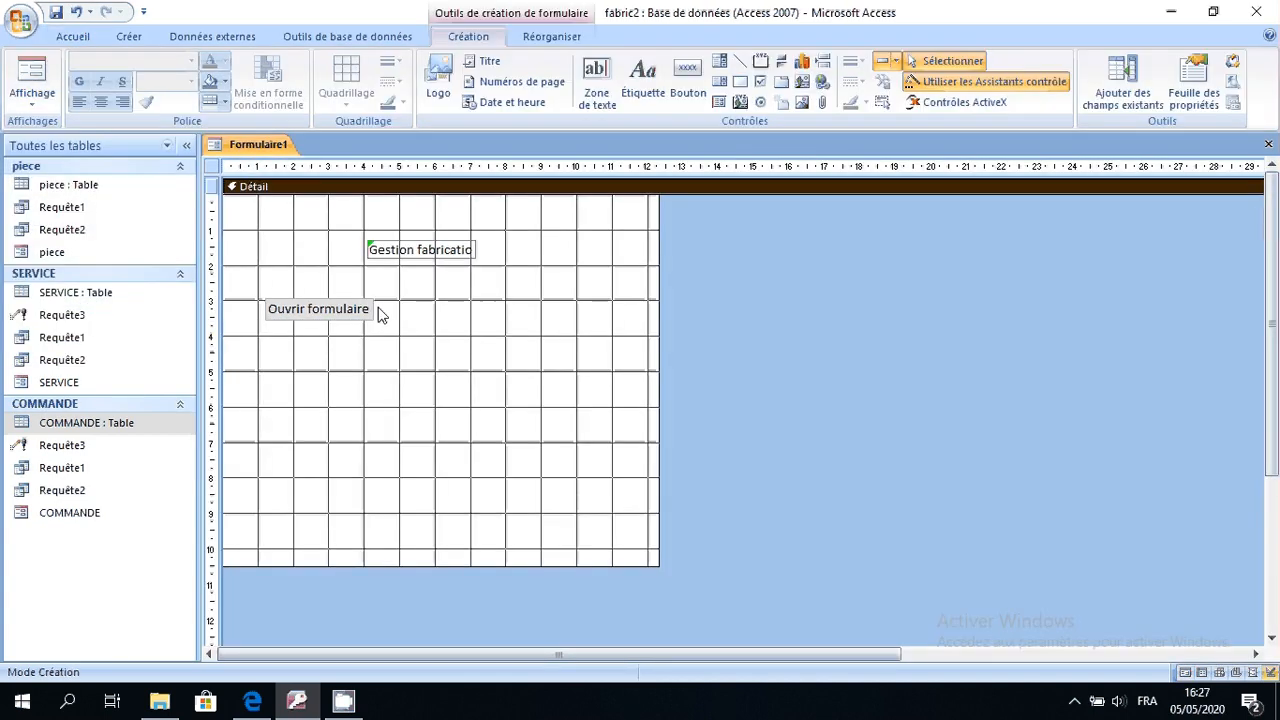
Draw a second command button beside Ouvrir formulaire, consulting the exercise PDF for the second button and the first query
click(252, 704)
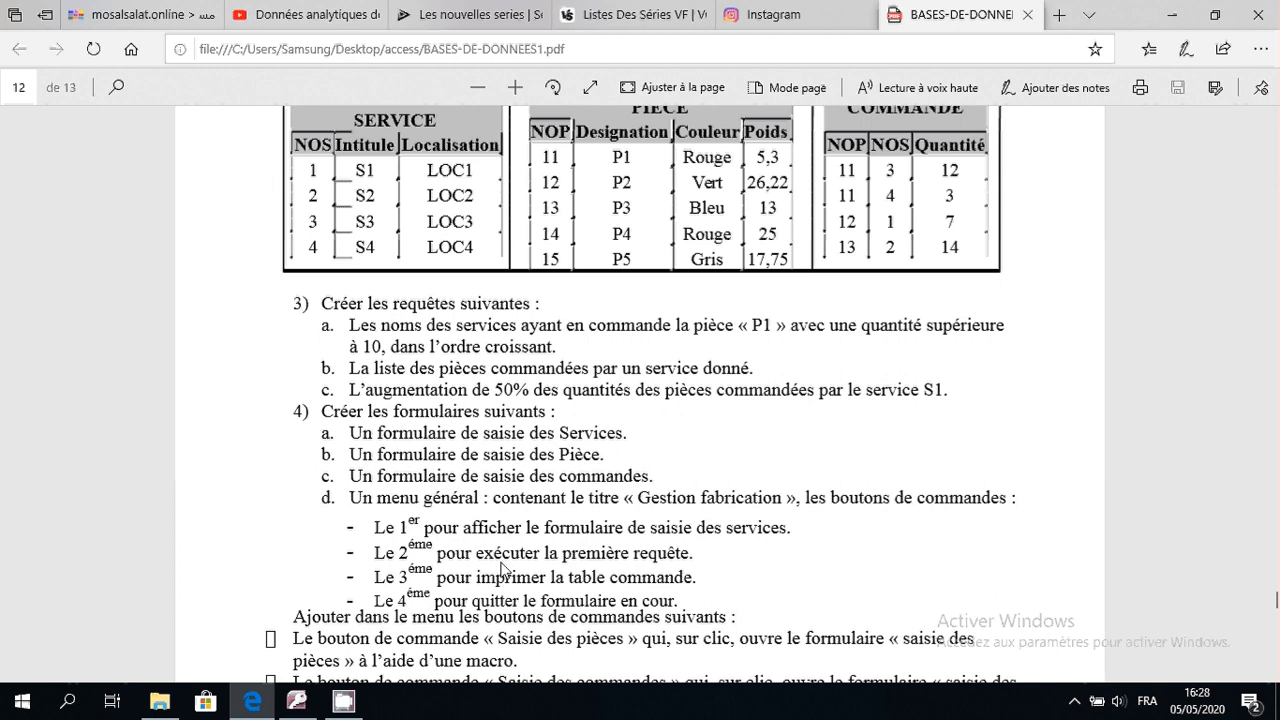
click(296, 701)
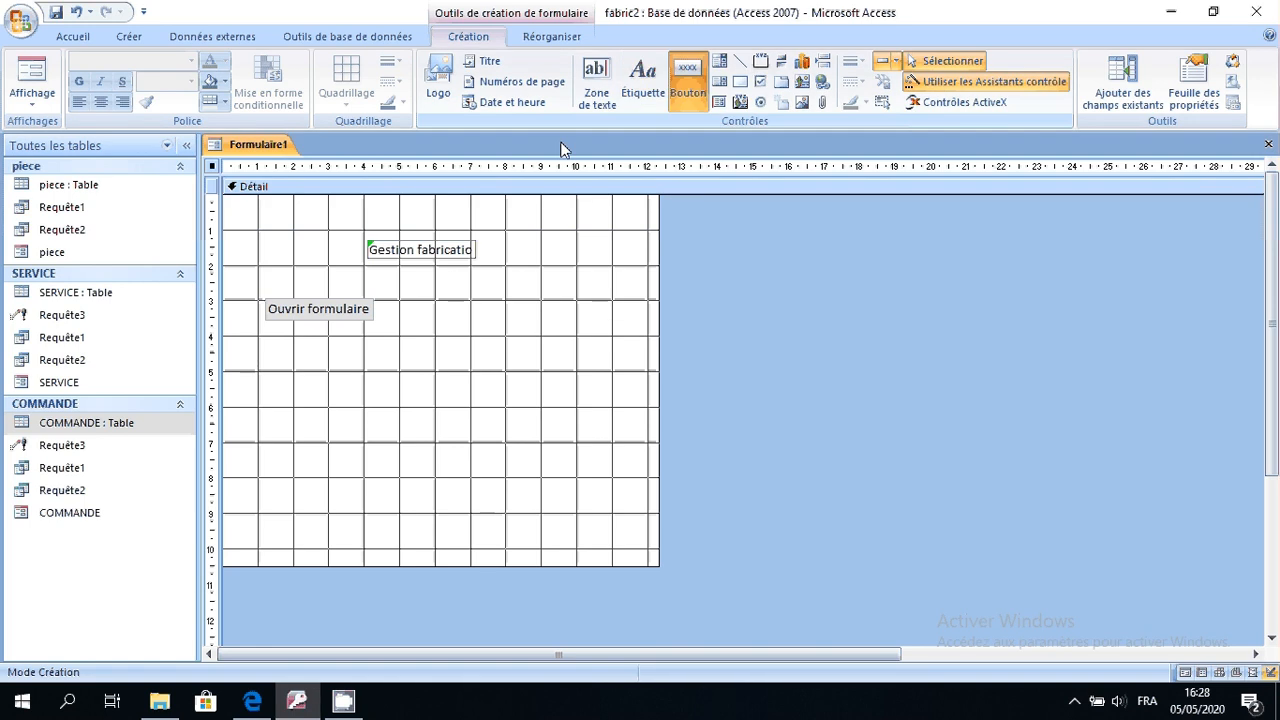
click(688, 78)
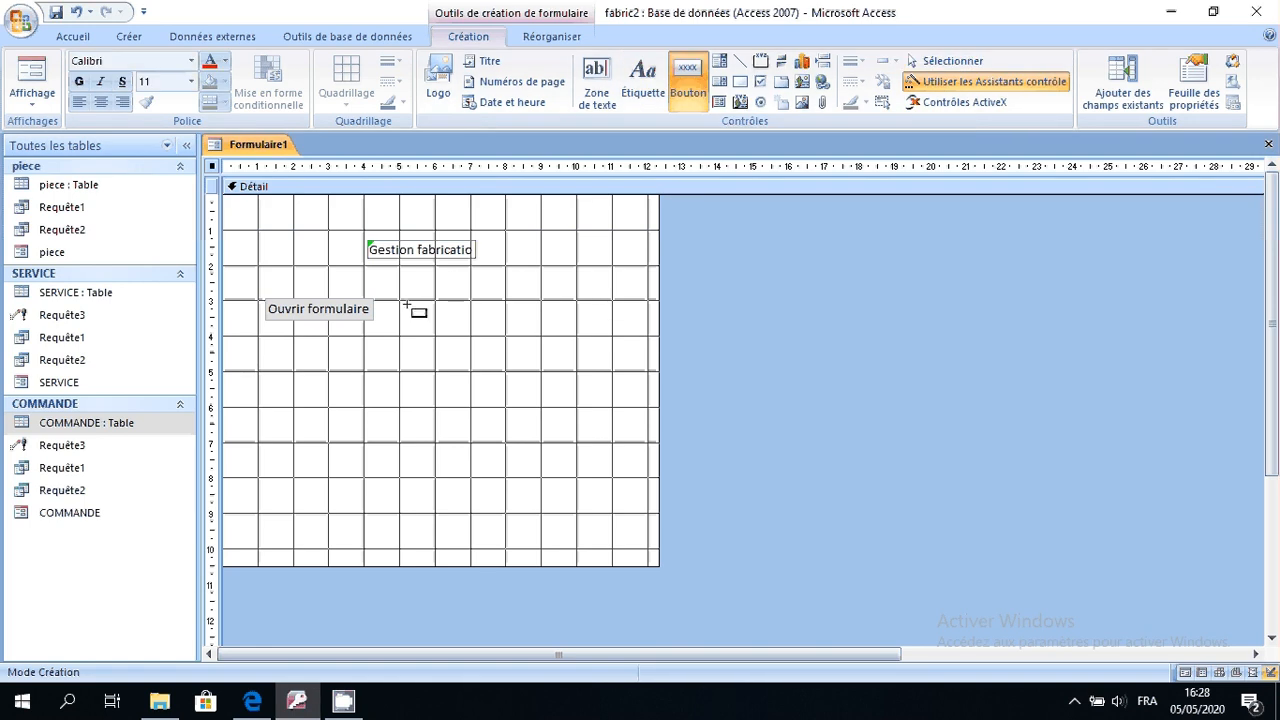
drag(406, 304, 511, 332)
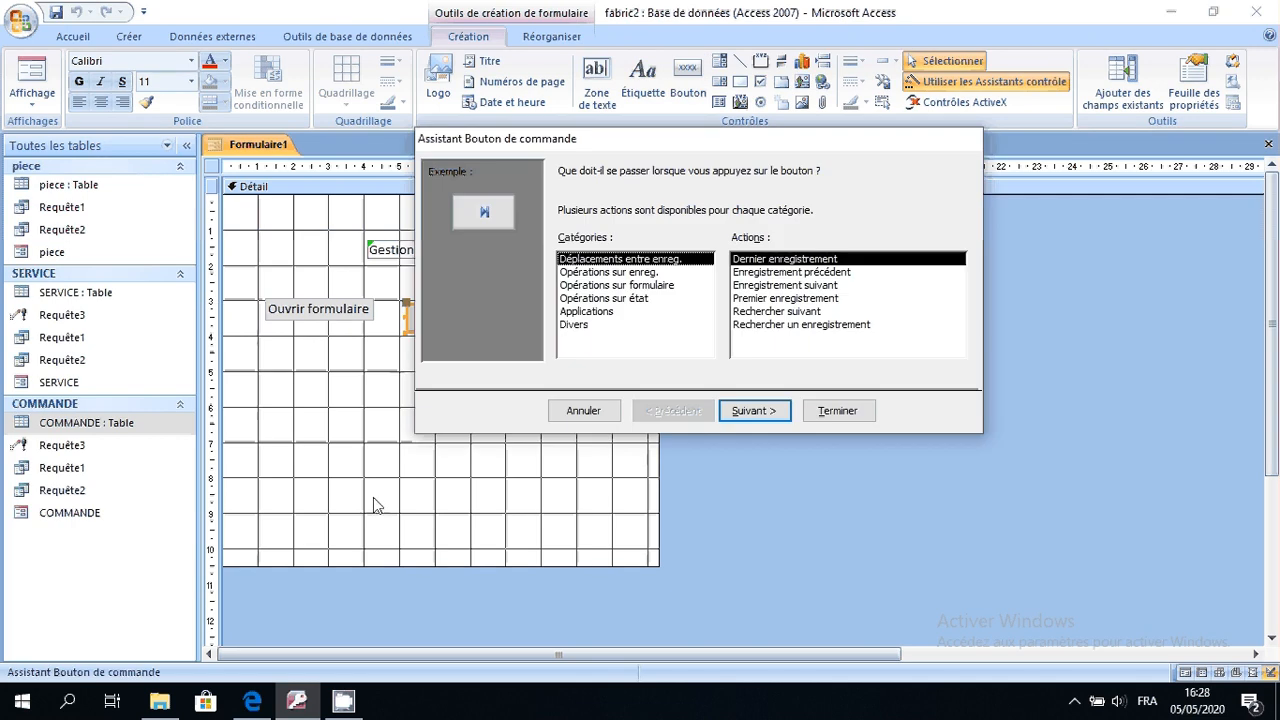
click(252, 702)
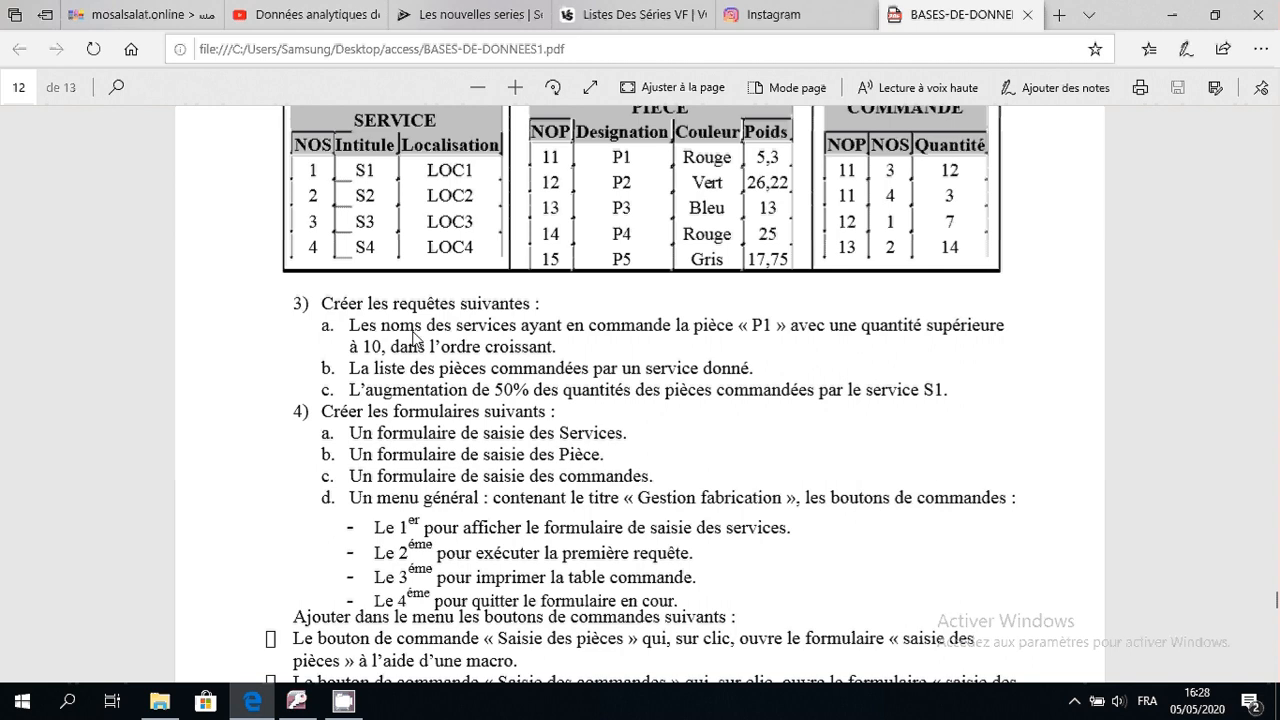
click(297, 701)
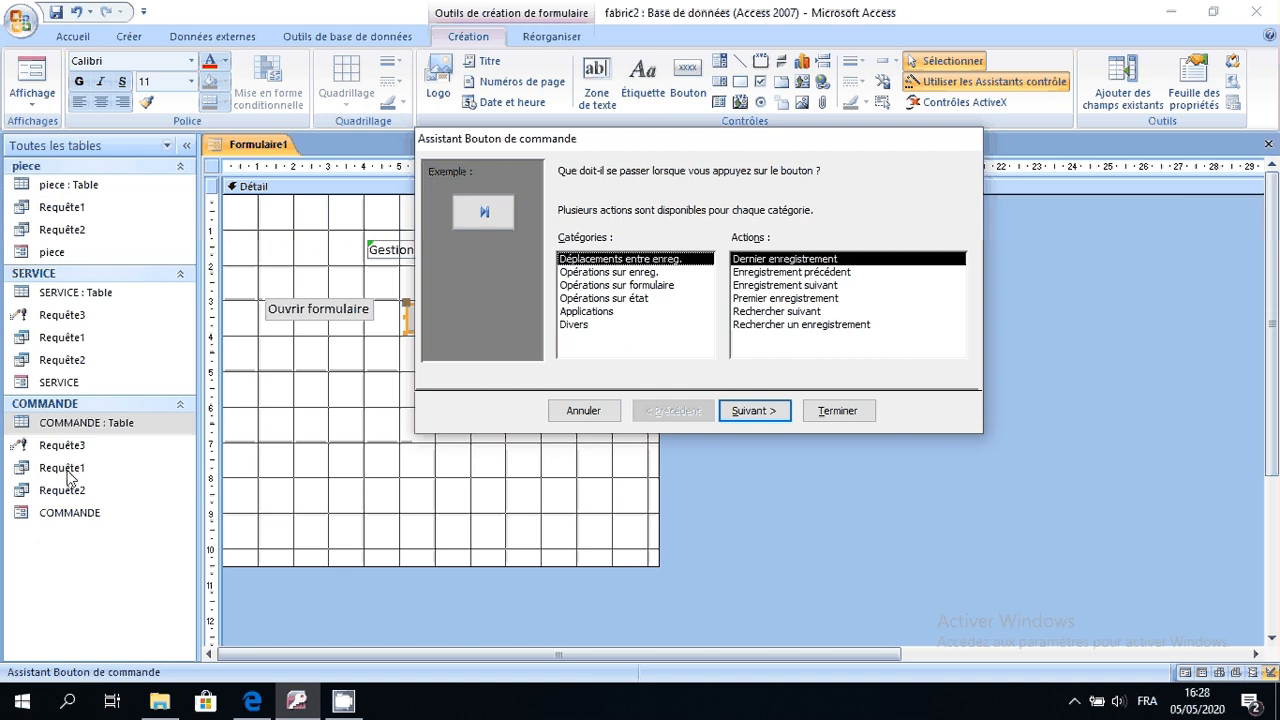
click(607, 276)
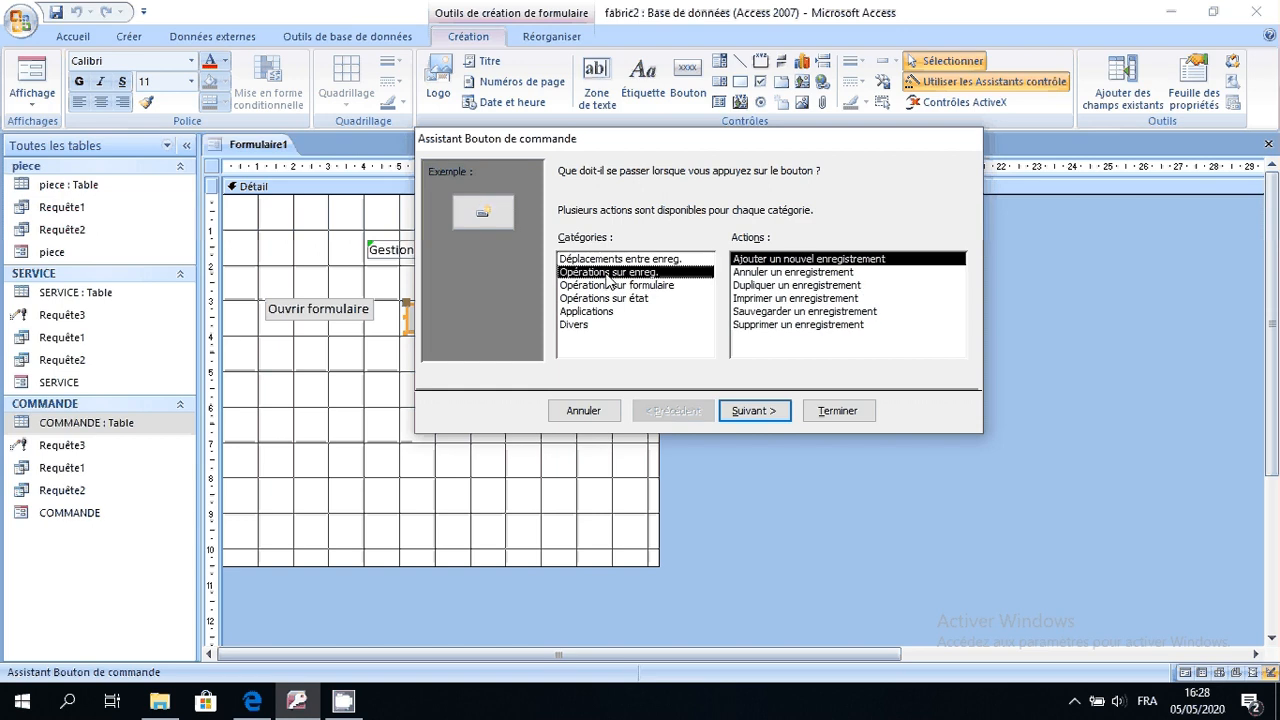
click(1075, 700)
right_click(1076, 664)
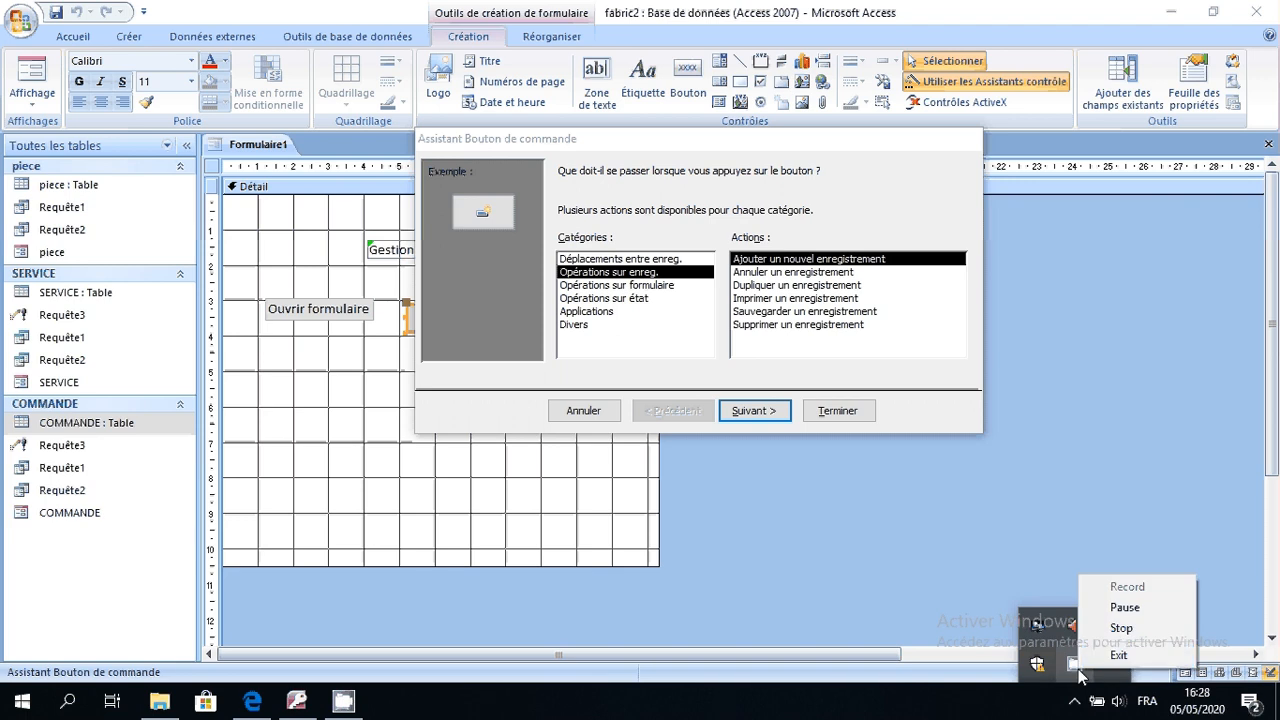
click(1120, 607)
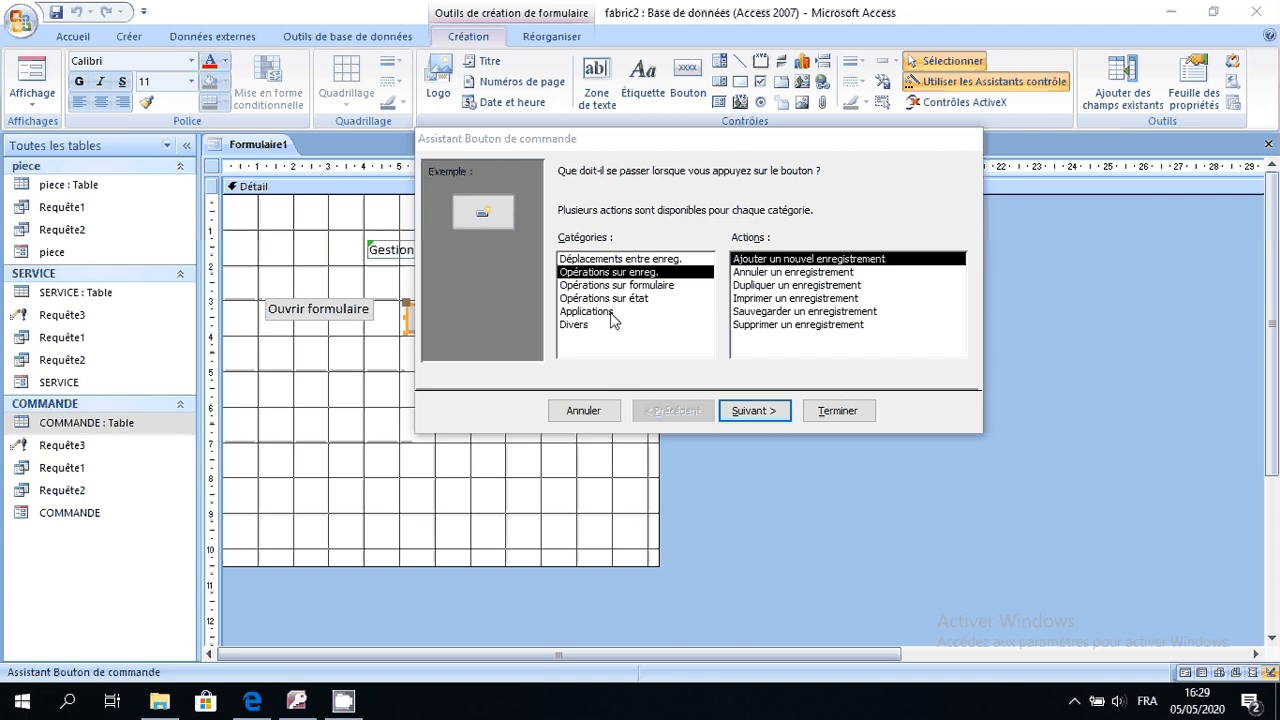
Assign the Divers action Exécuter une requête to the second button, with Requête1 as the query it runs
click(584, 326)
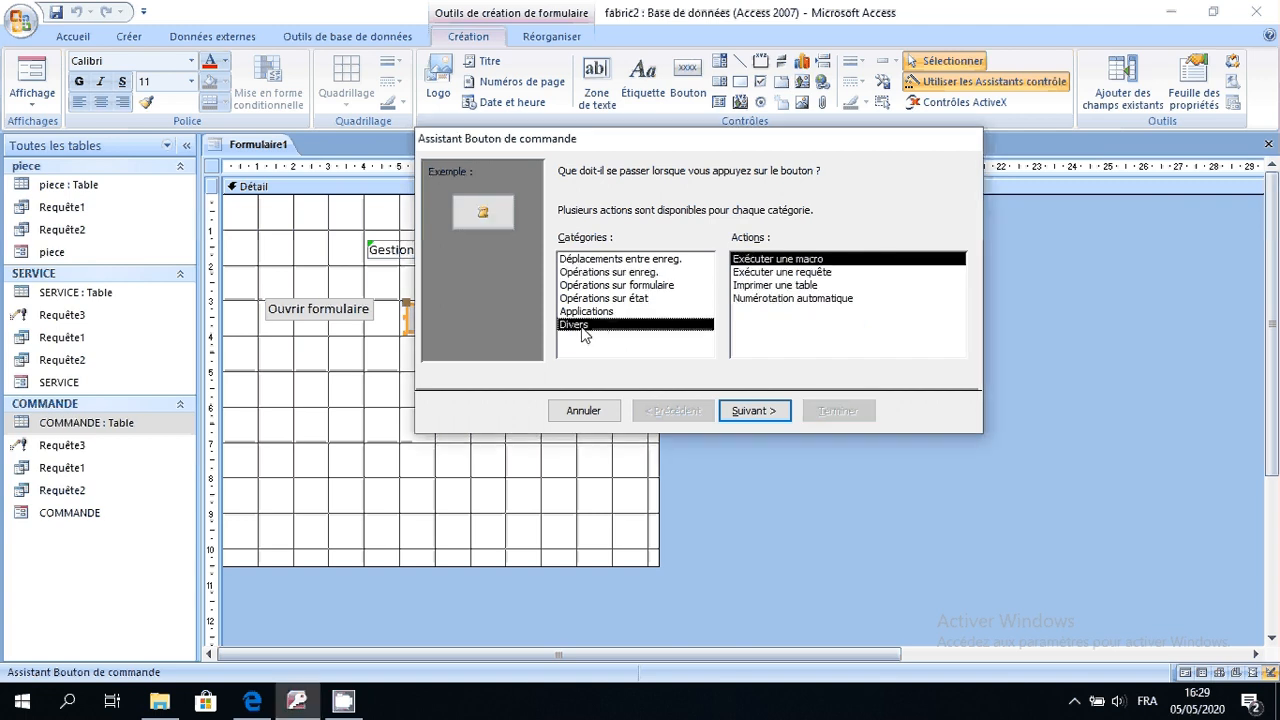
click(763, 276)
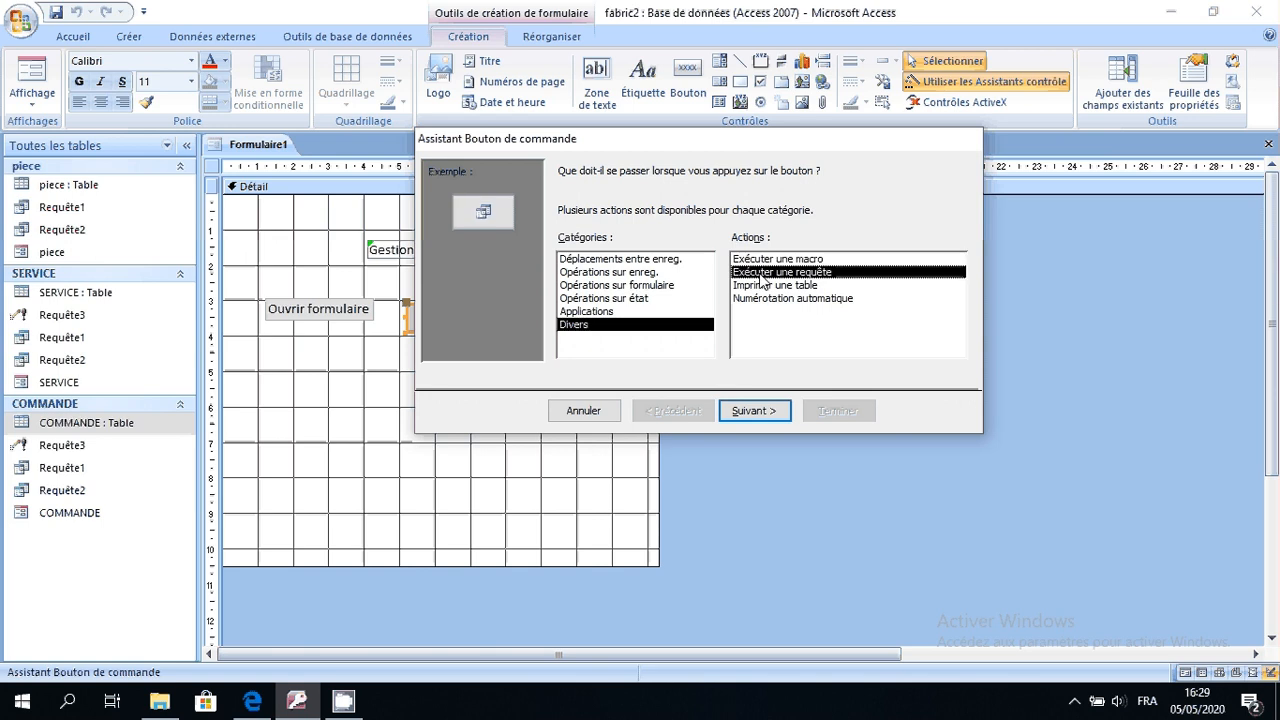
click(754, 413)
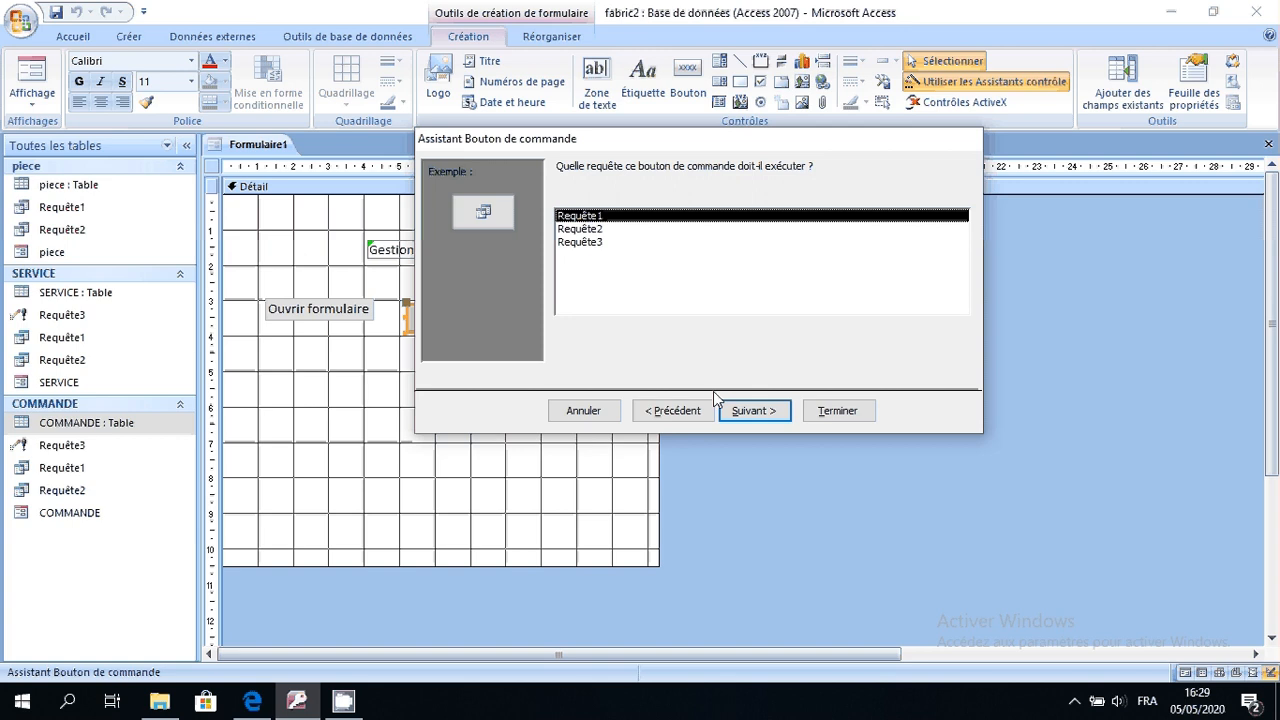
click(734, 406)
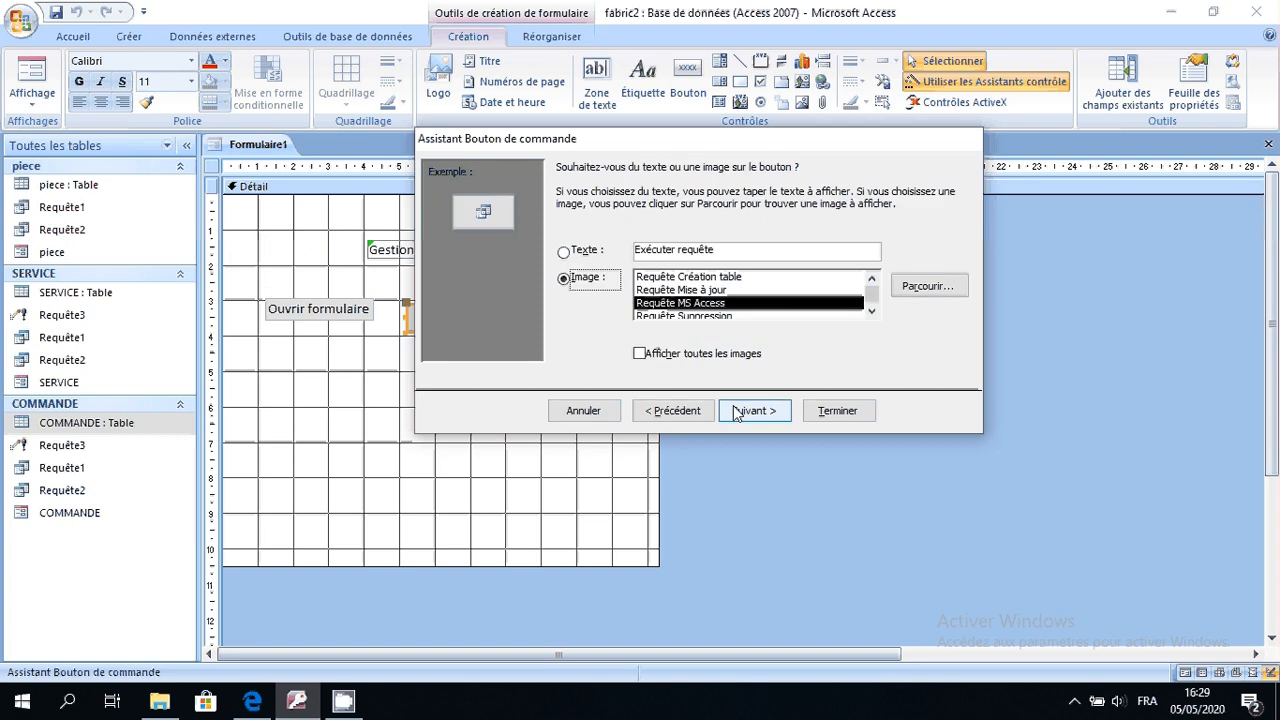
Caption the second command button with the text "Exécuter requête" and finish its wizard with the default name
click(566, 252)
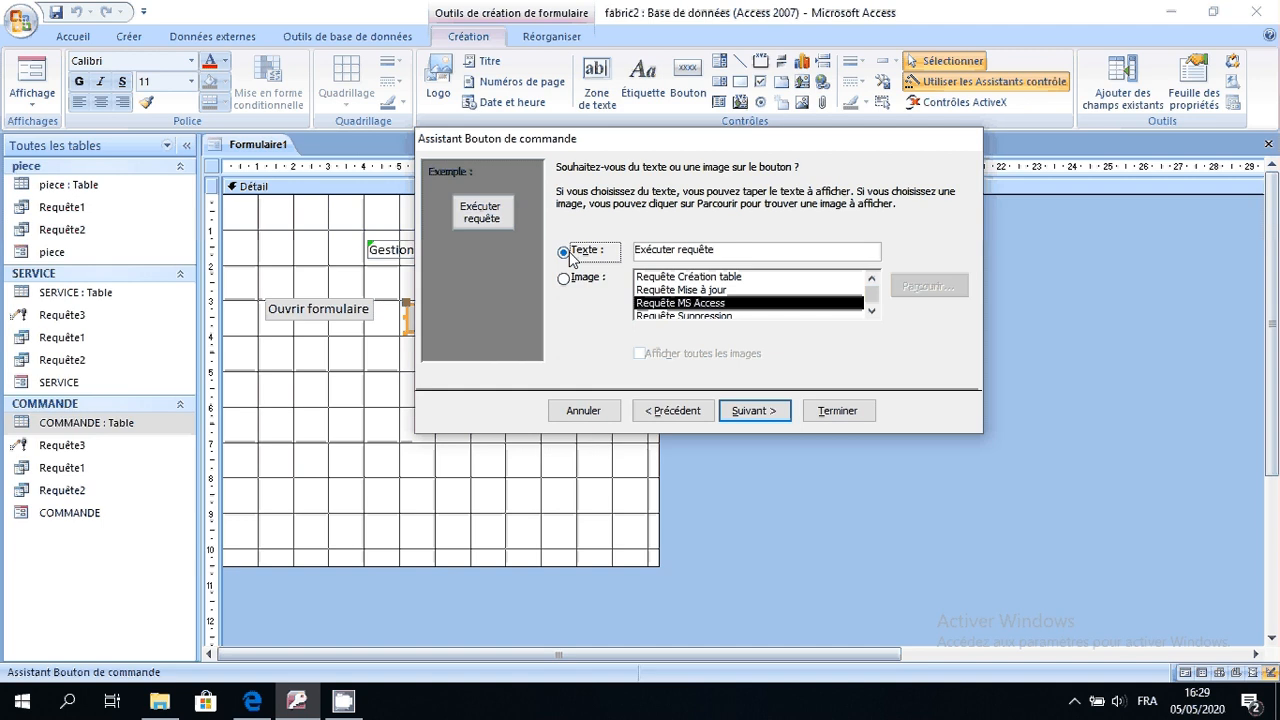
click(754, 410)
click(818, 420)
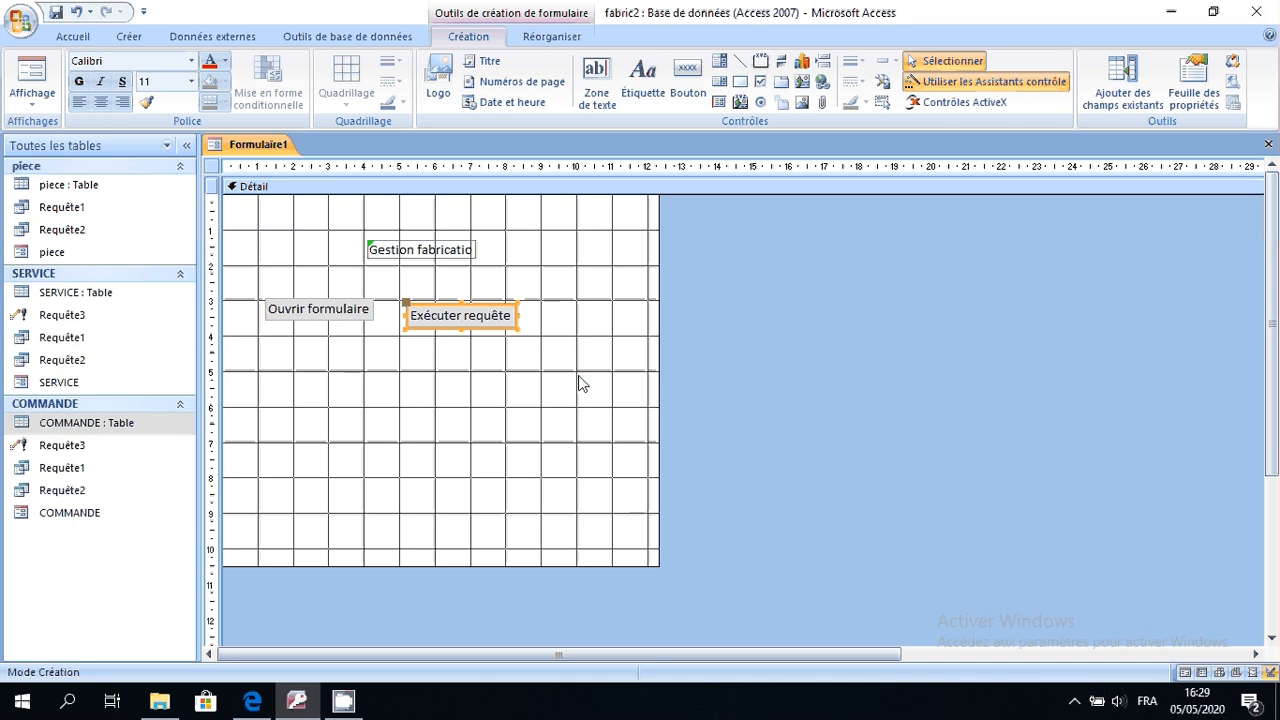
click(419, 393)
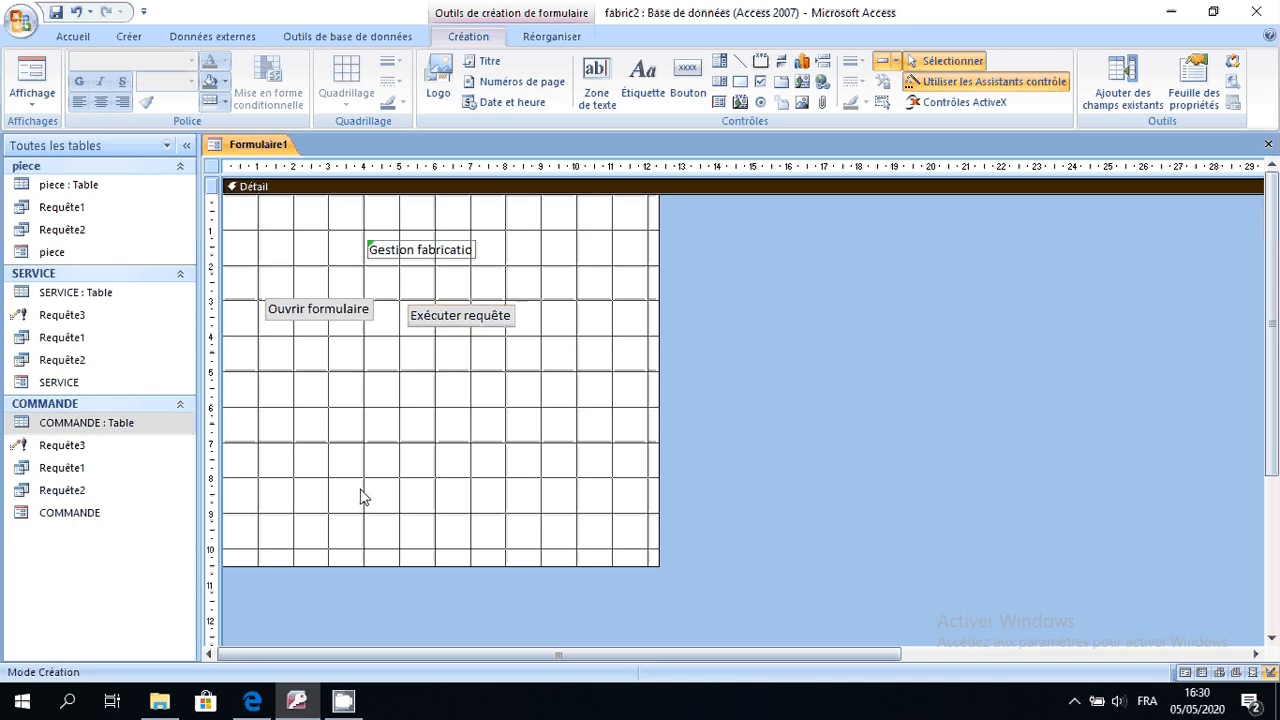
Check the exercise PDF for the third button's purpose, and draw a third command button below Ouvrir formulaire
click(252, 701)
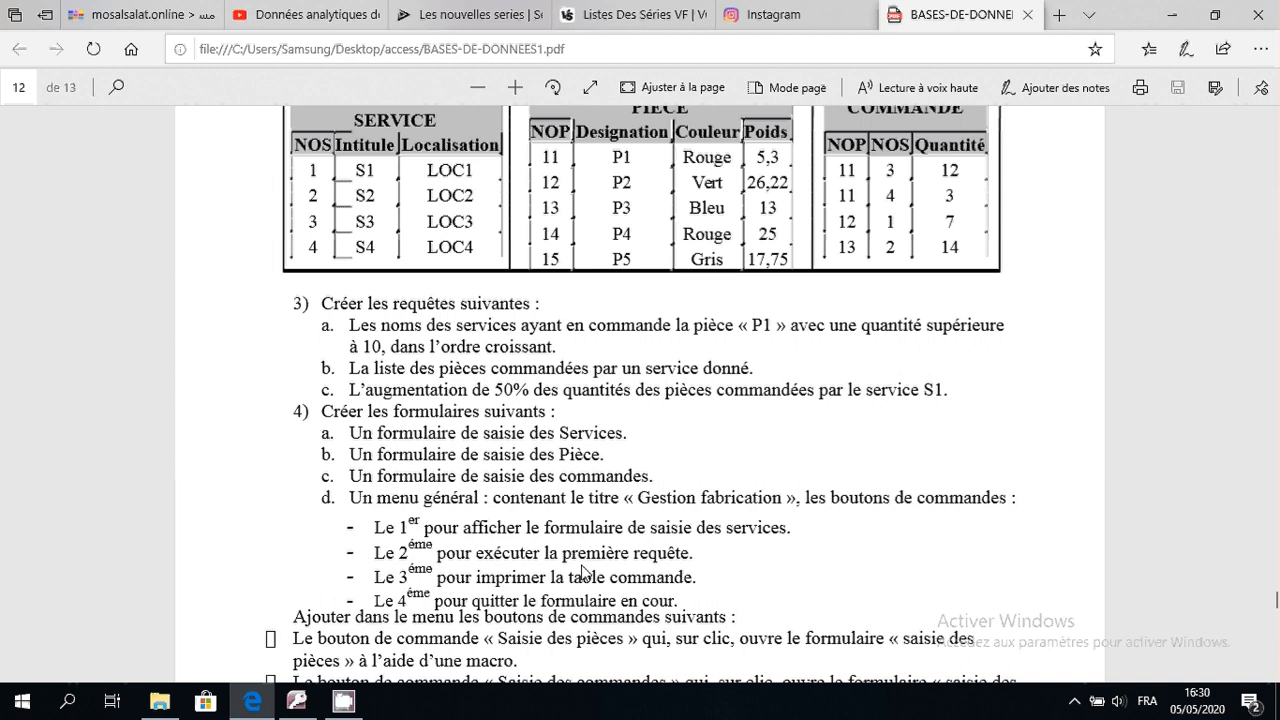
click(296, 701)
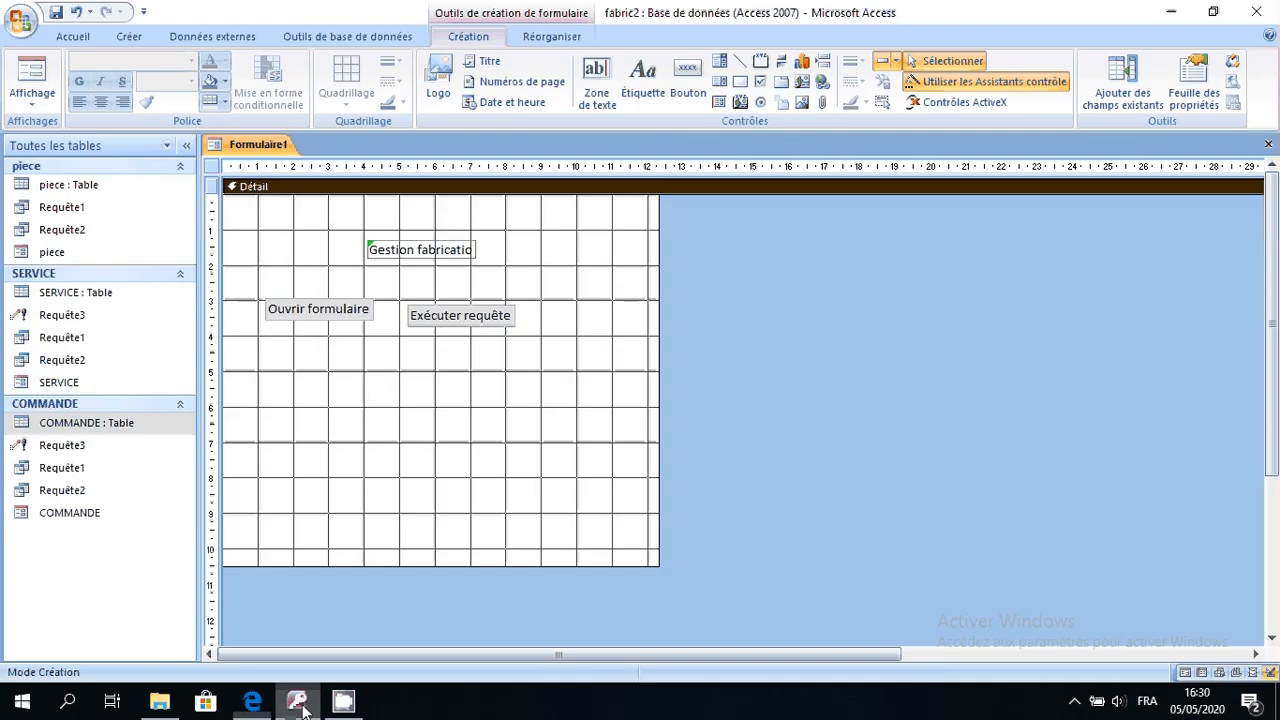
click(688, 70)
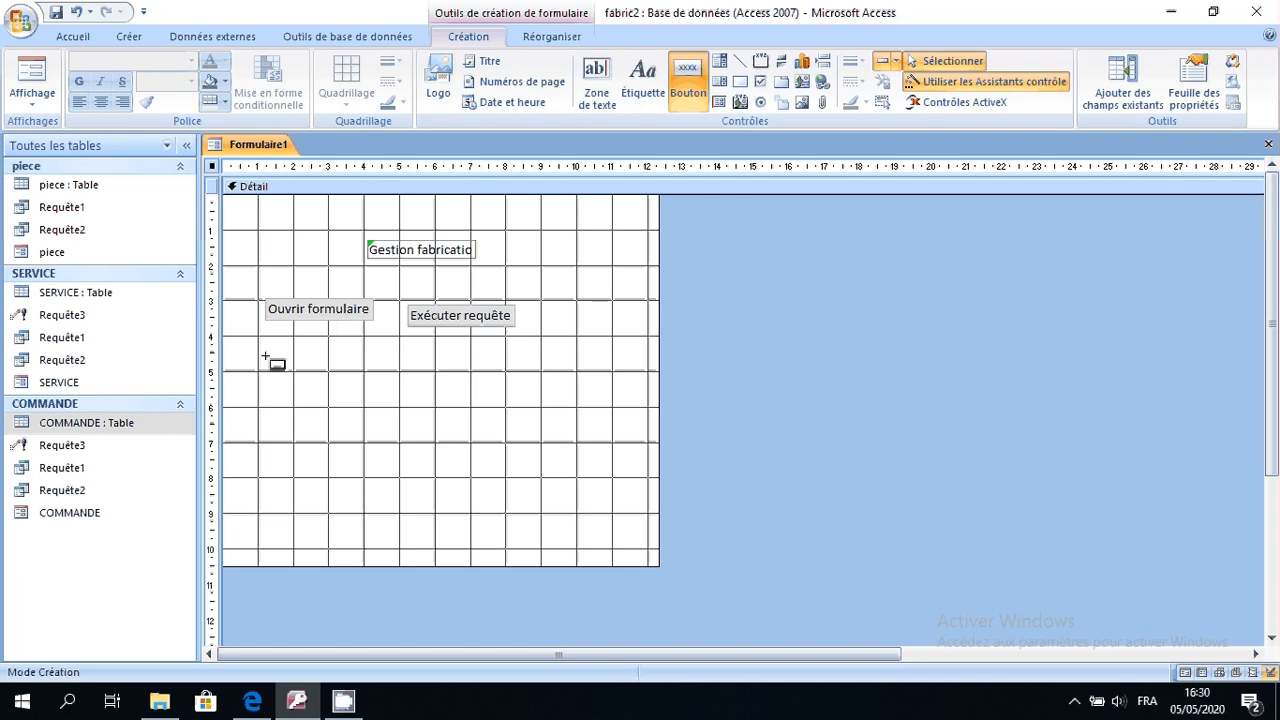
drag(265, 357, 361, 399)
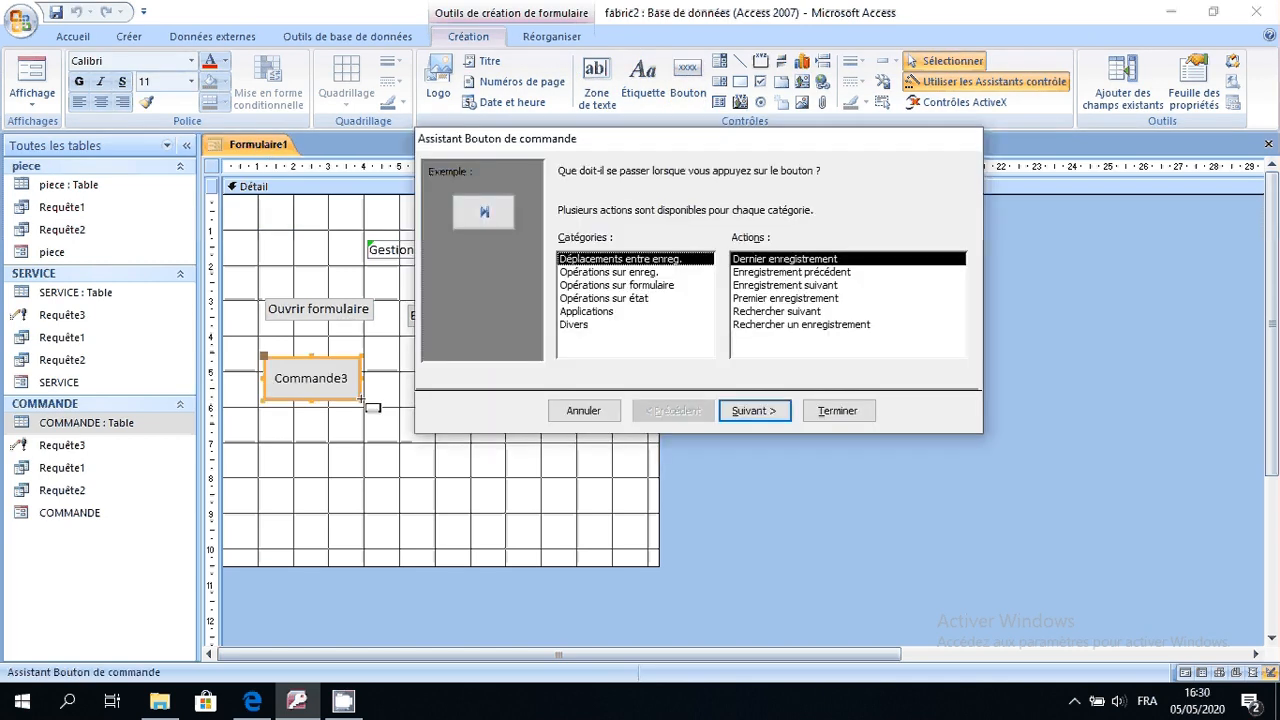
Assign the Divers action Imprimer une table to the third button for the COMMANDE table, captioned with the text "Imprimer table"
click(580, 326)
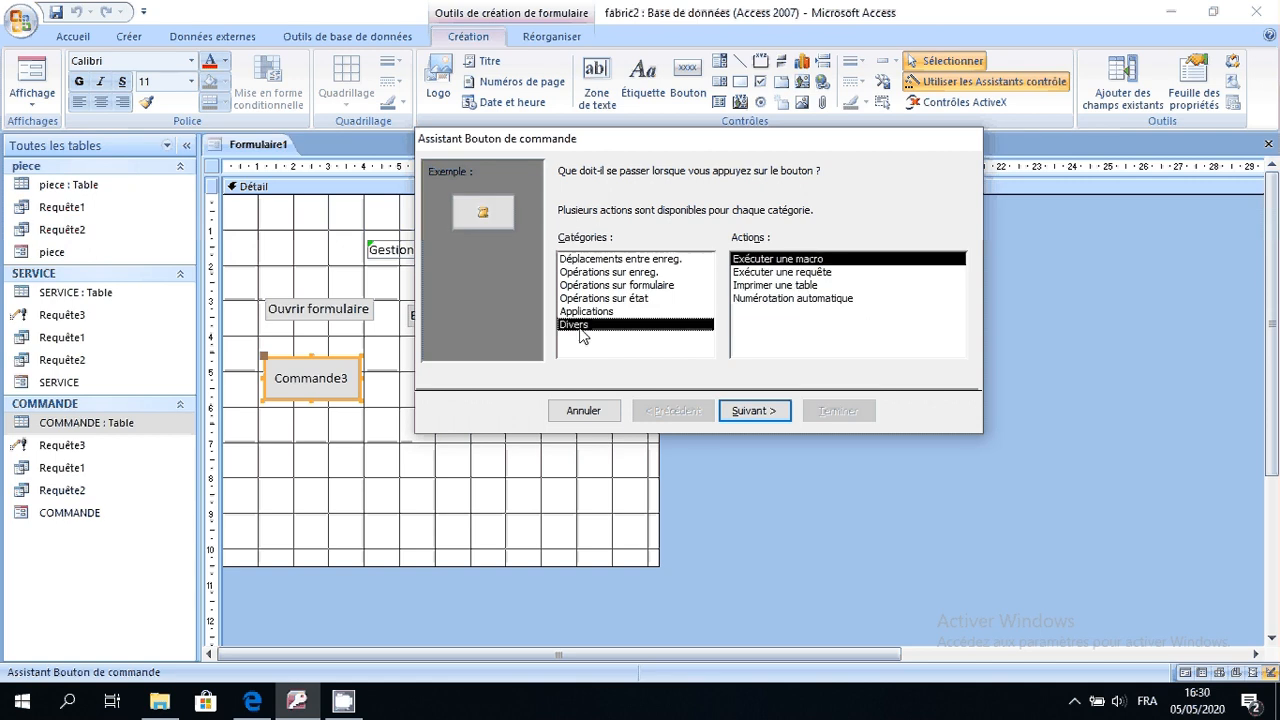
click(778, 285)
click(756, 418)
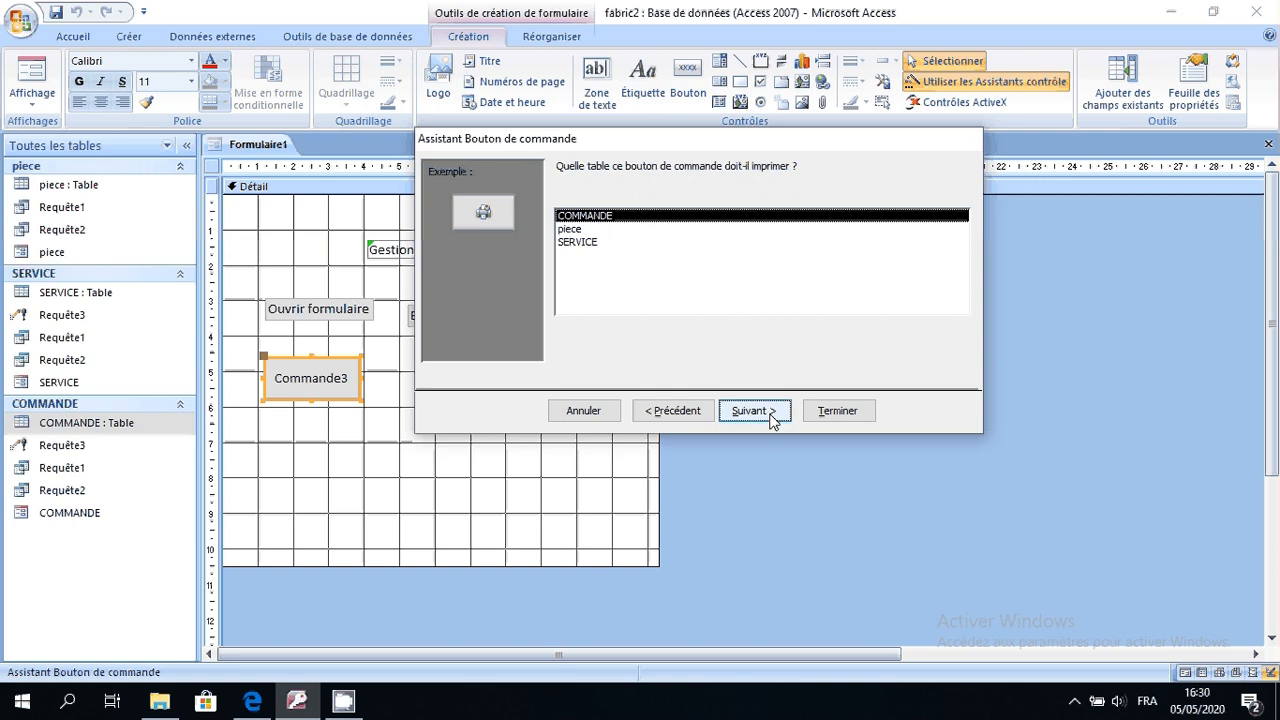
click(752, 411)
click(566, 252)
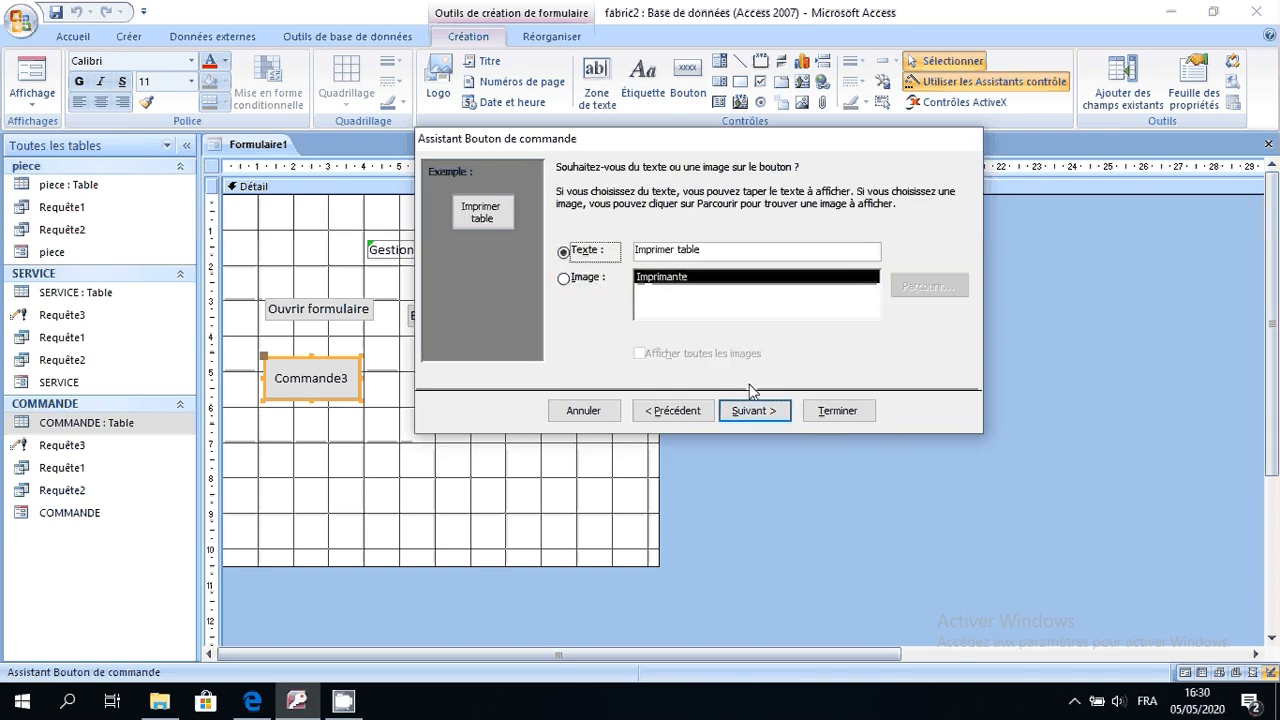
click(756, 408)
click(871, 412)
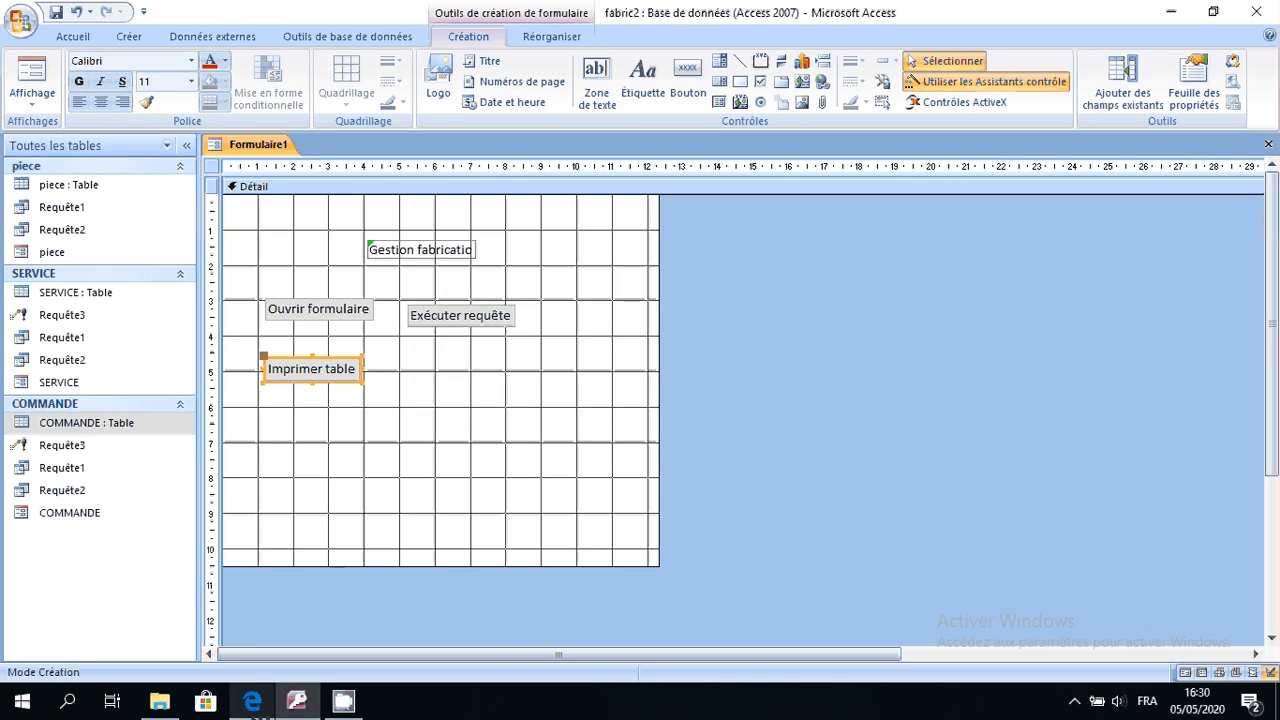
Check the exercise PDF for the fourth button's purpose, and draw a fourth command button below Exécuter requête
click(252, 701)
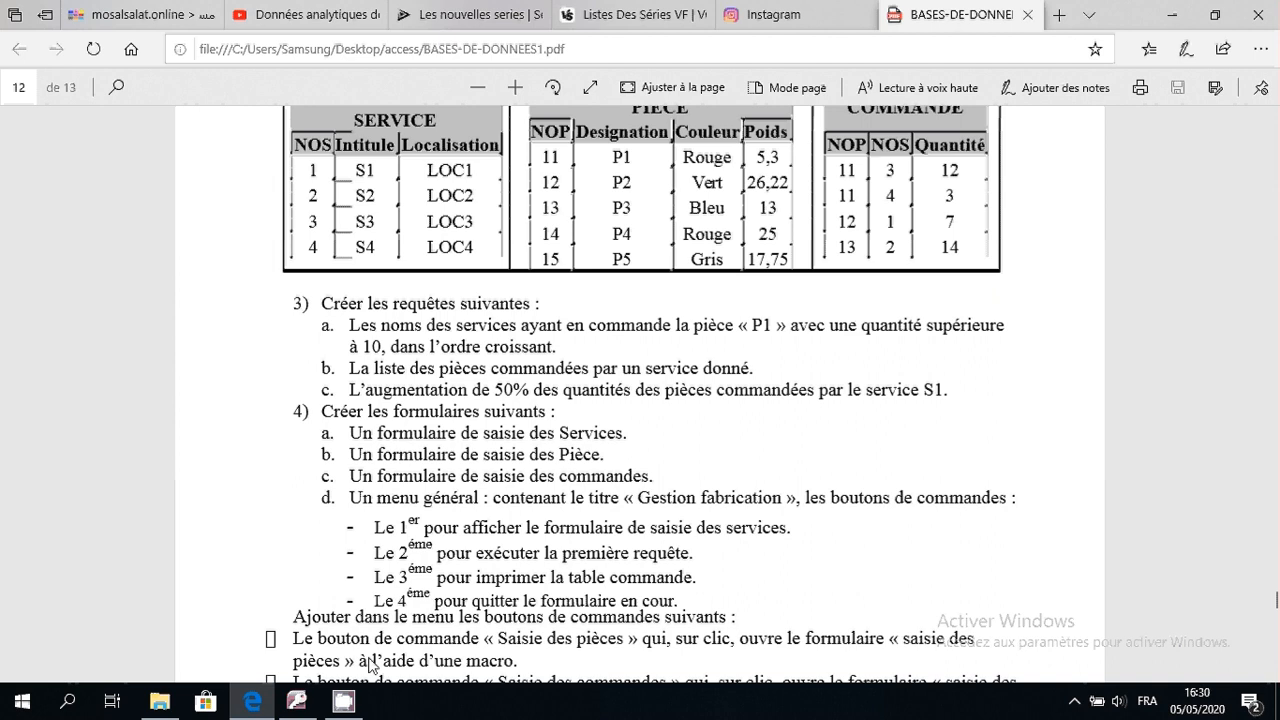
click(296, 701)
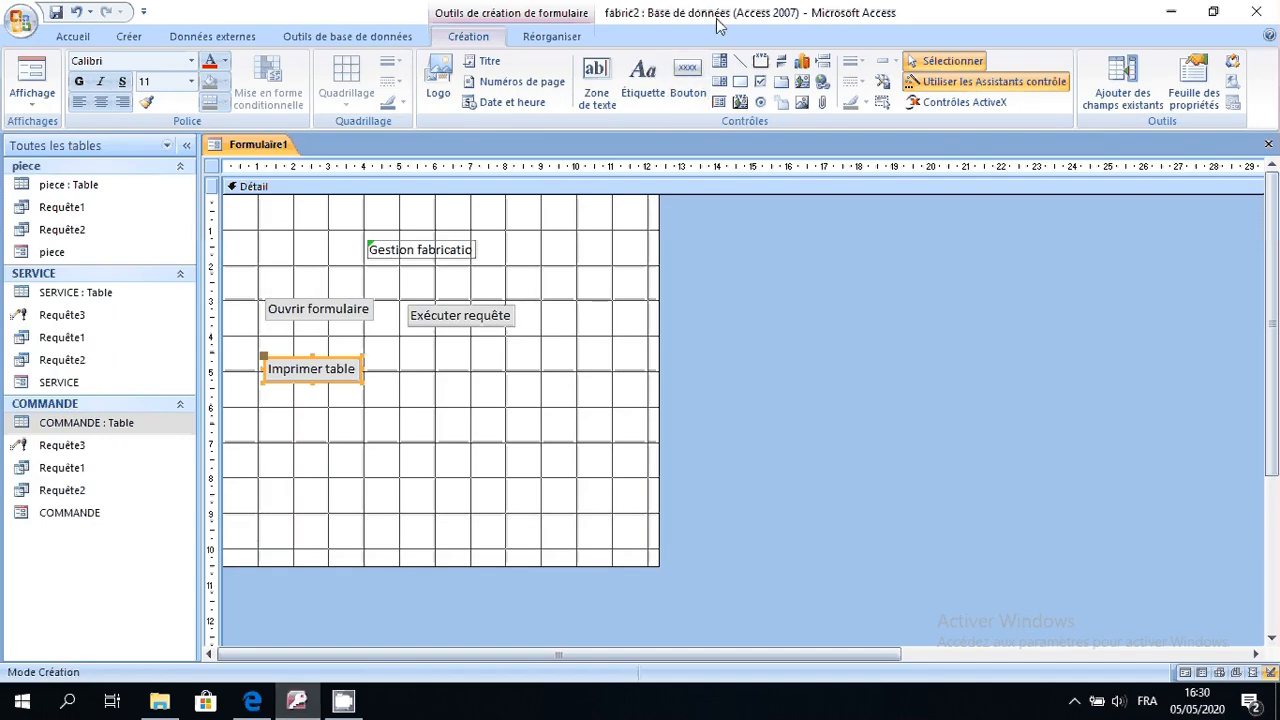
click(688, 78)
drag(470, 340, 513, 385)
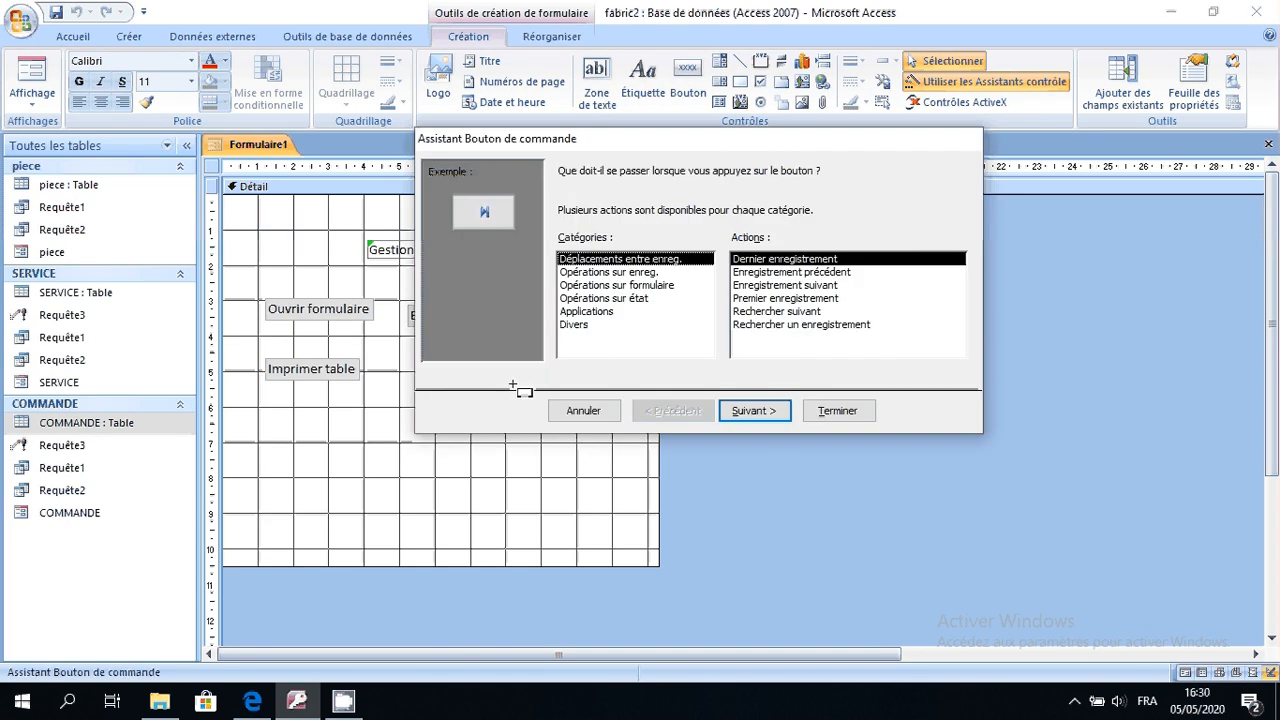
Assign the Opérations sur formulaire action Fermer un formulaire to the fourth button, captioned with the text "Fermer formulaire"
click(628, 285)
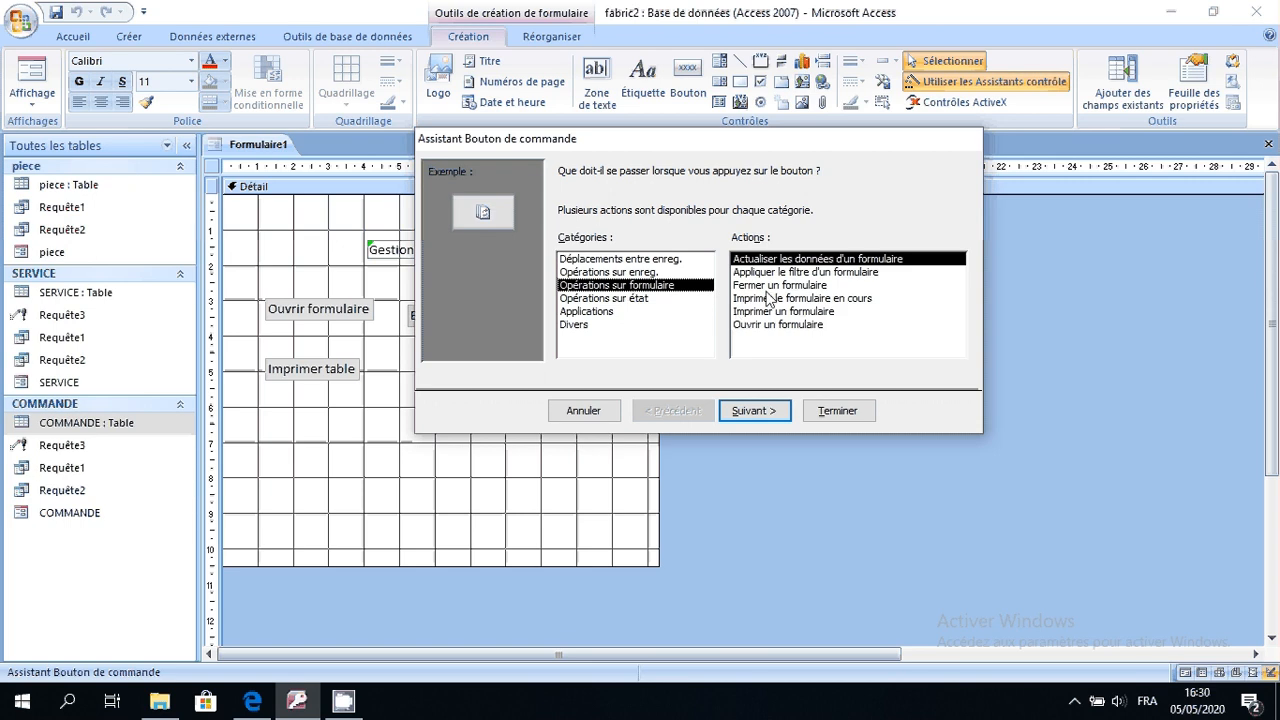
click(617, 311)
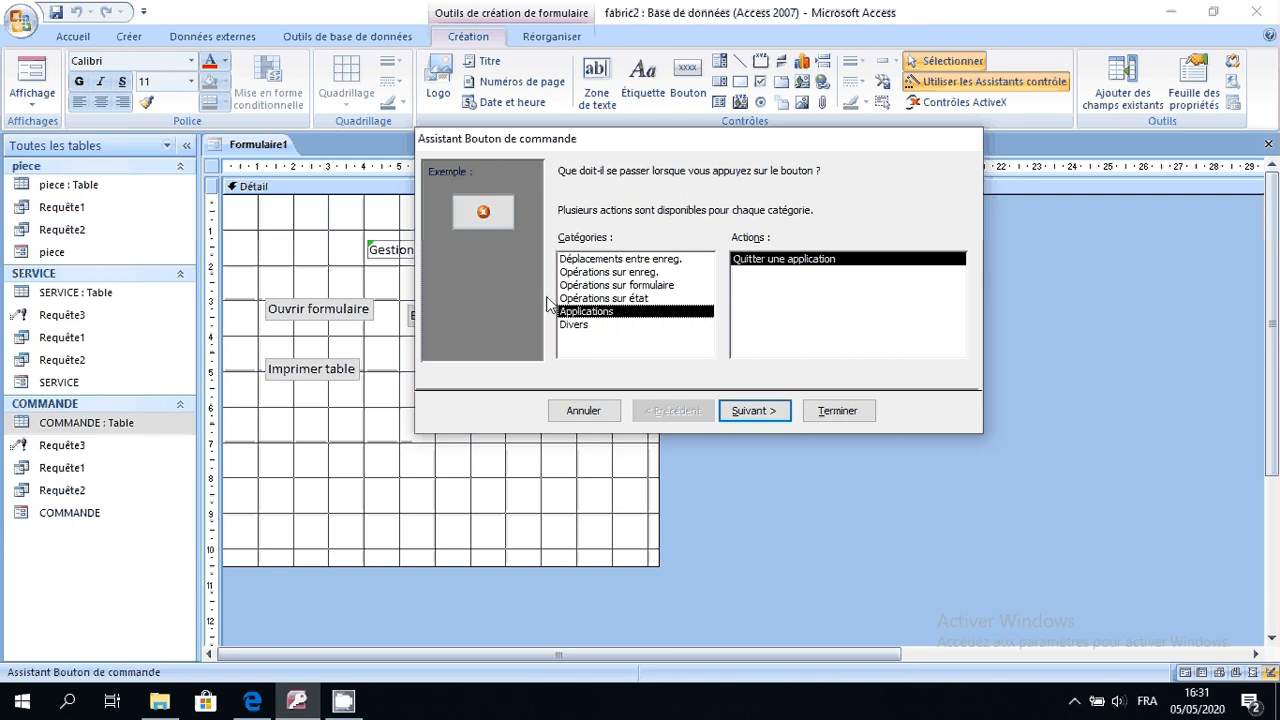
click(605, 287)
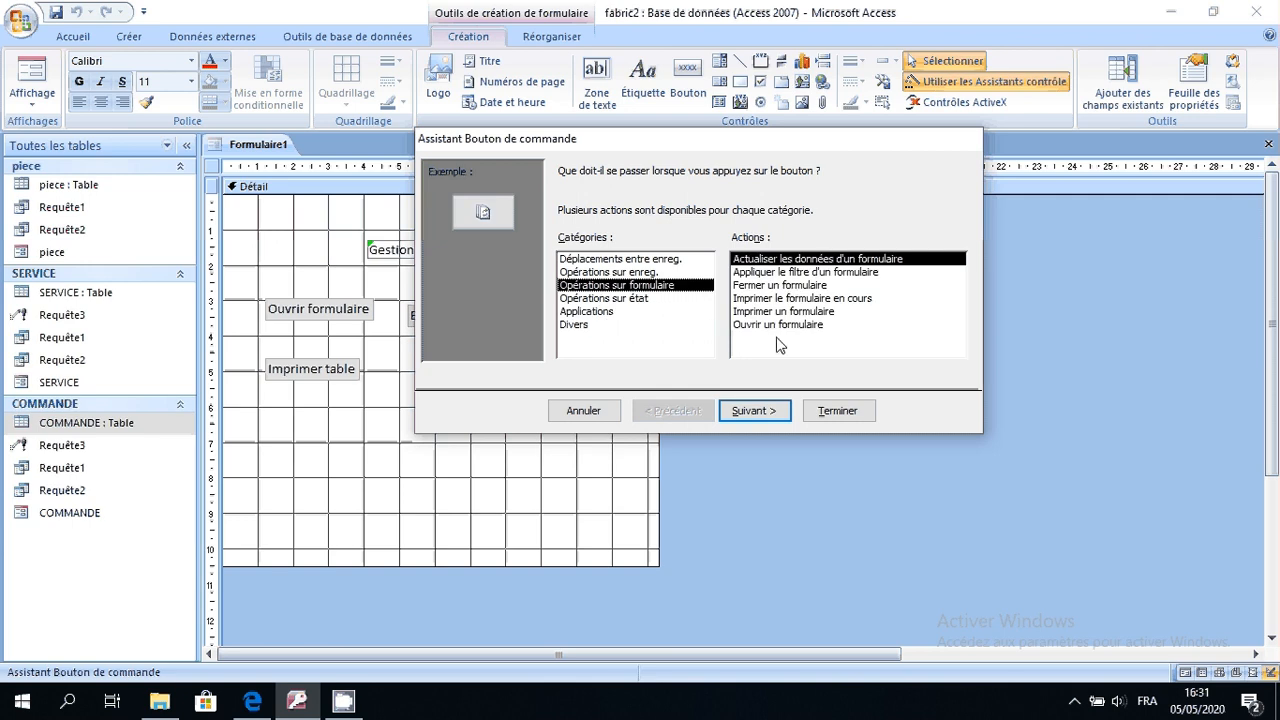
click(760, 286)
click(767, 406)
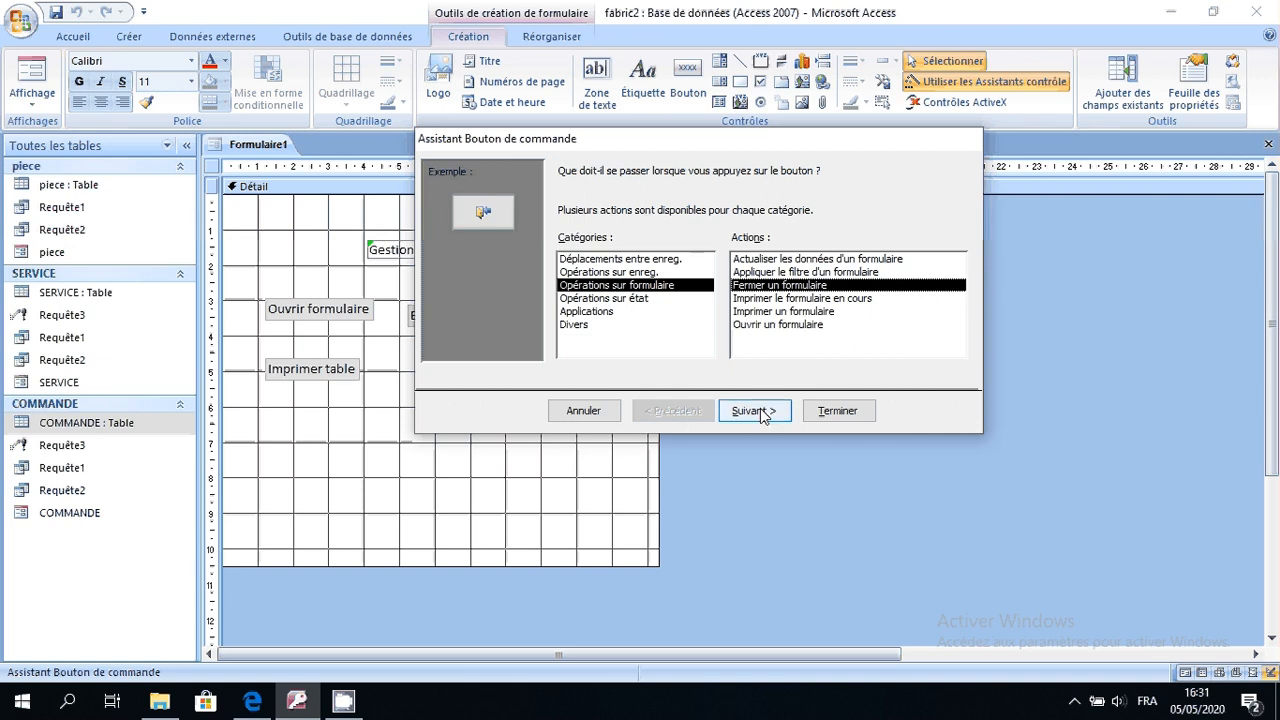
key(Up)
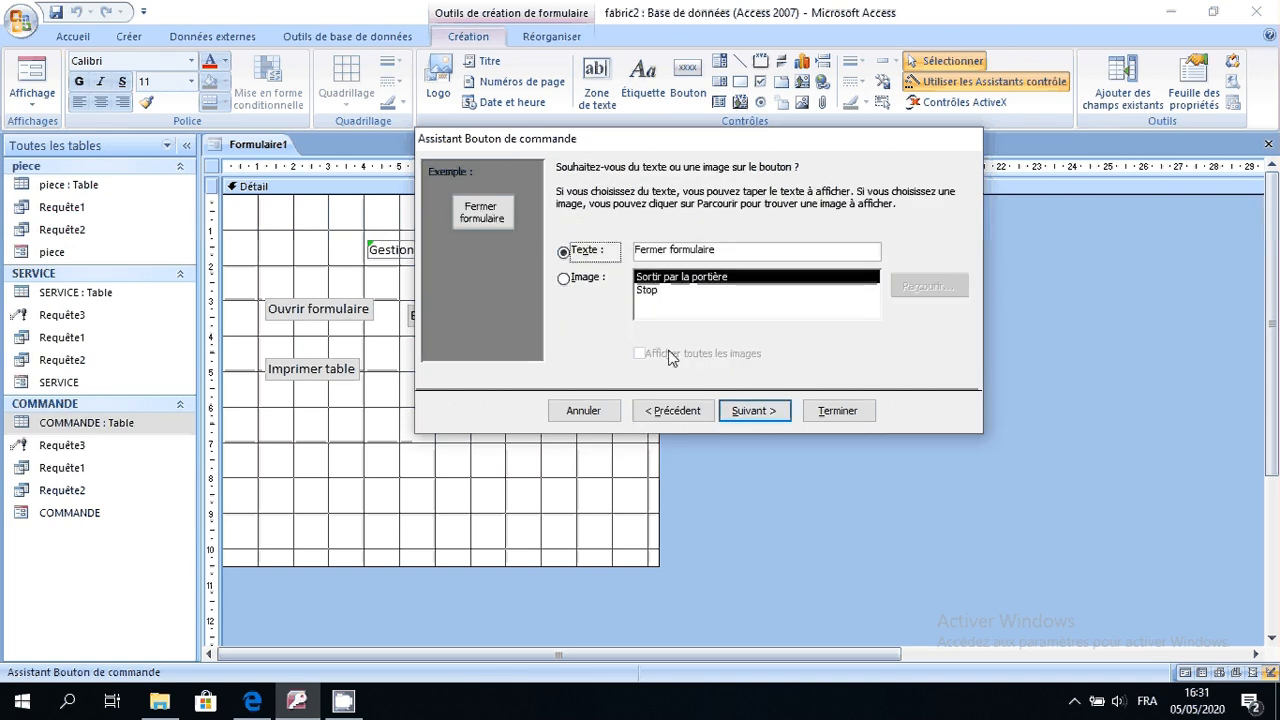
click(758, 411)
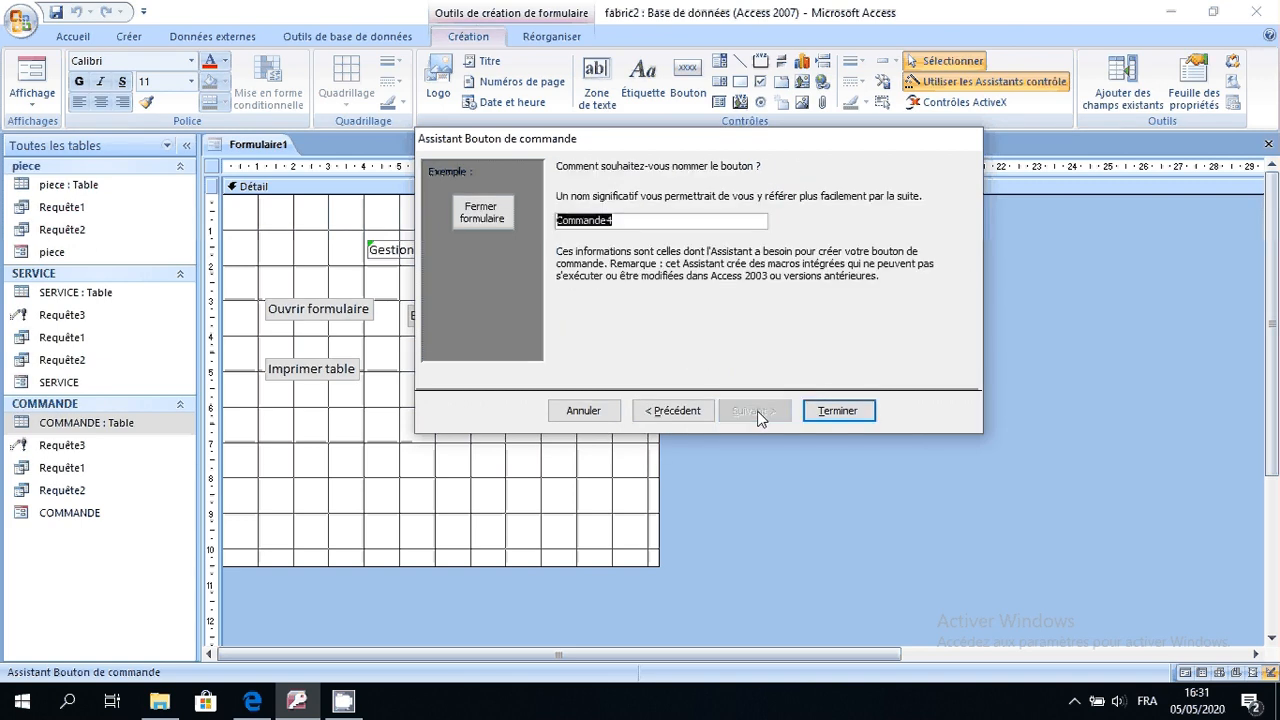
click(829, 410)
Test the Ouvrir formulaire, Exécuter requête and Imprimer table buttons in form view, closing each opened object and cancelling the print
click(31, 72)
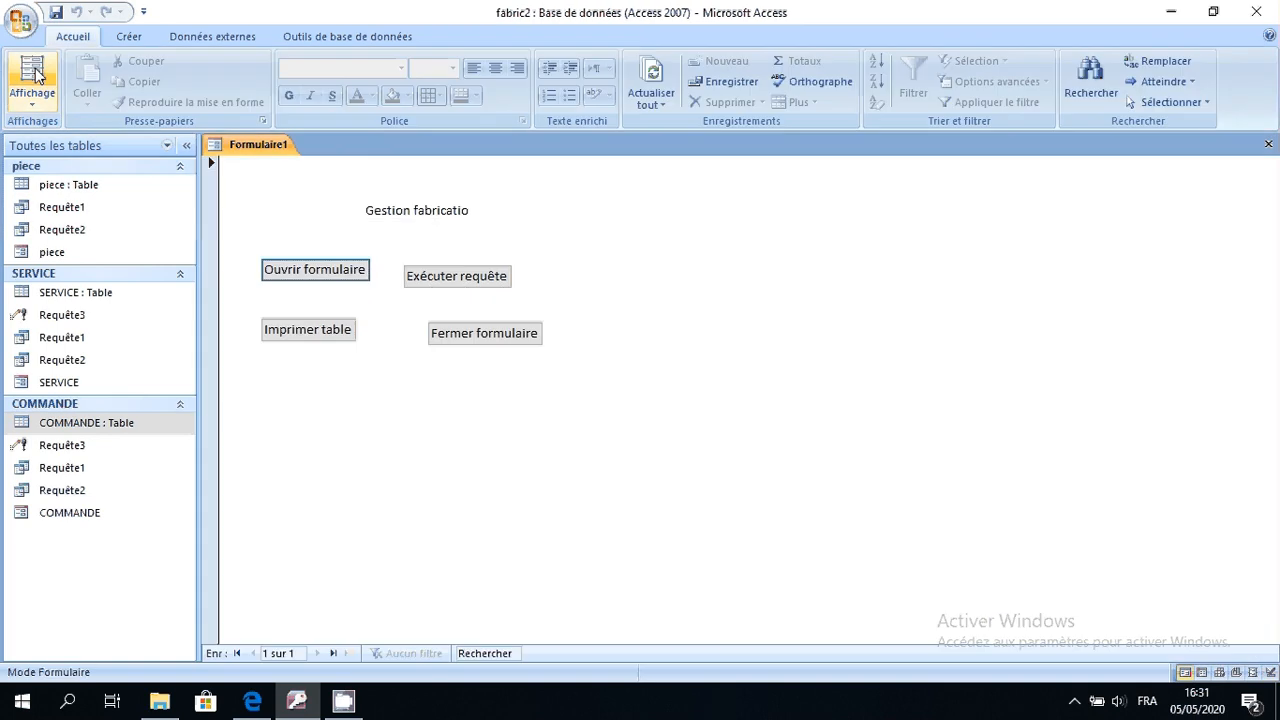
click(293, 268)
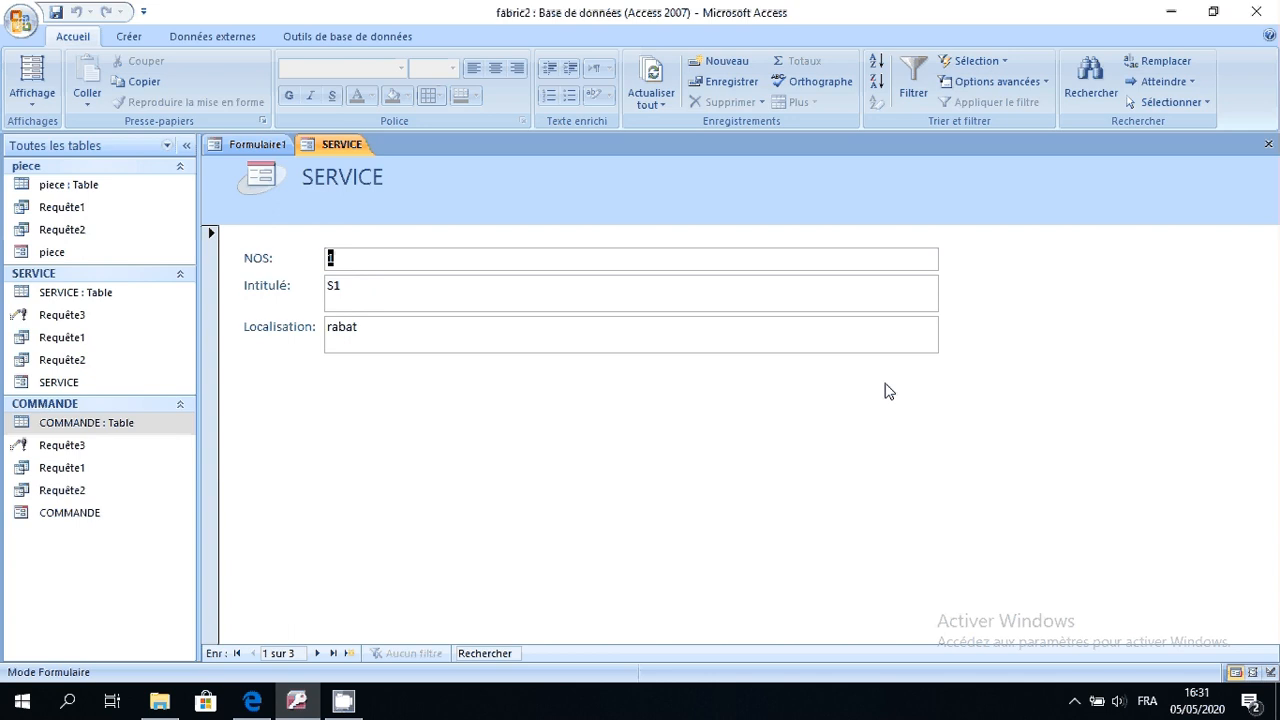
click(1268, 145)
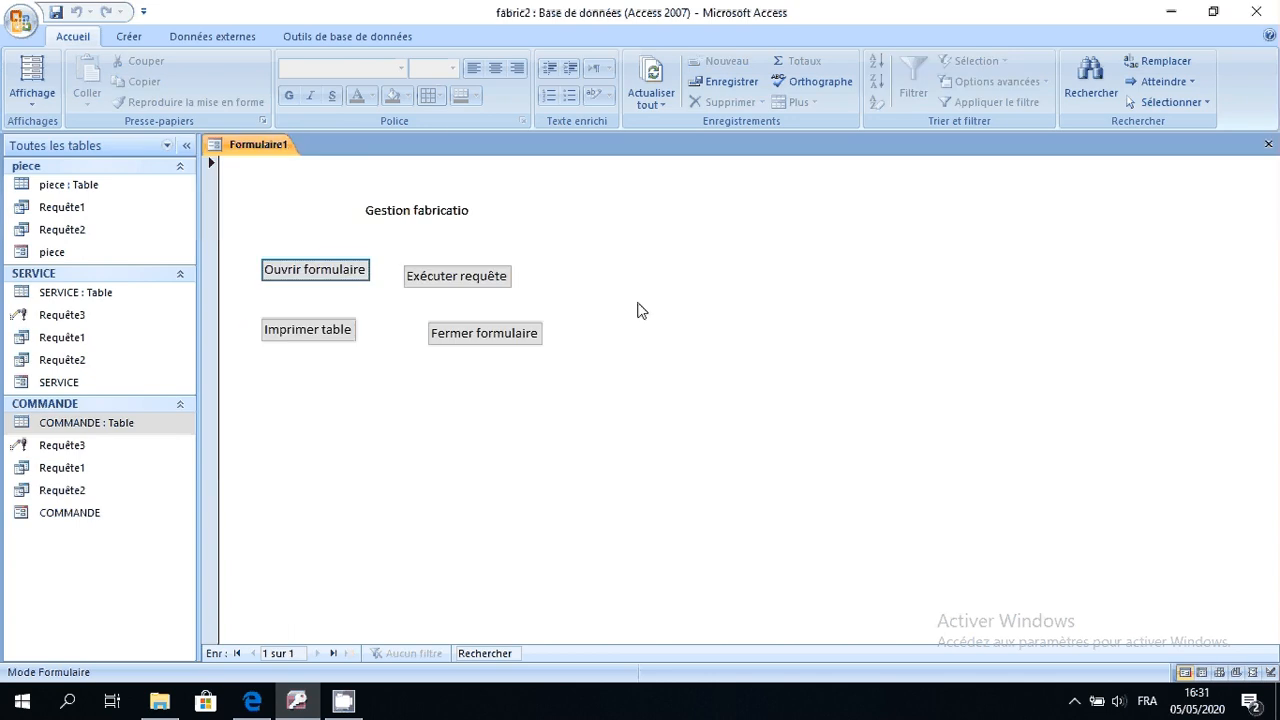
click(432, 283)
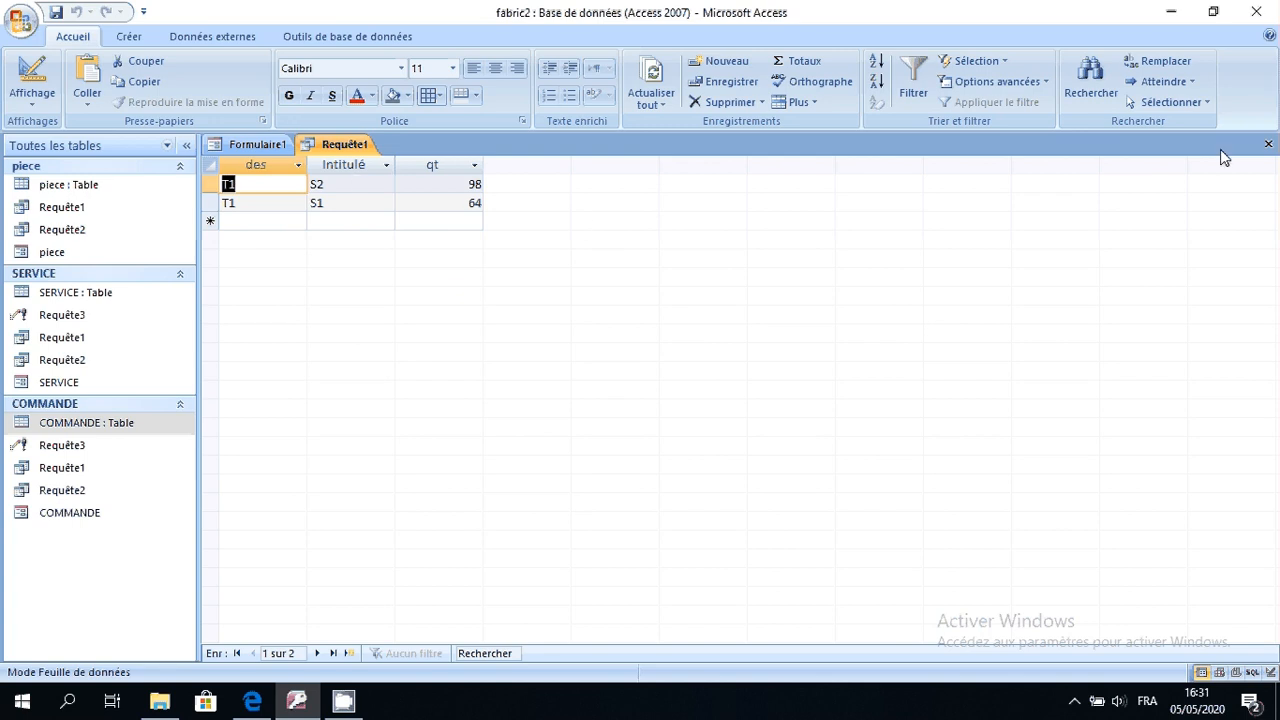
click(1267, 147)
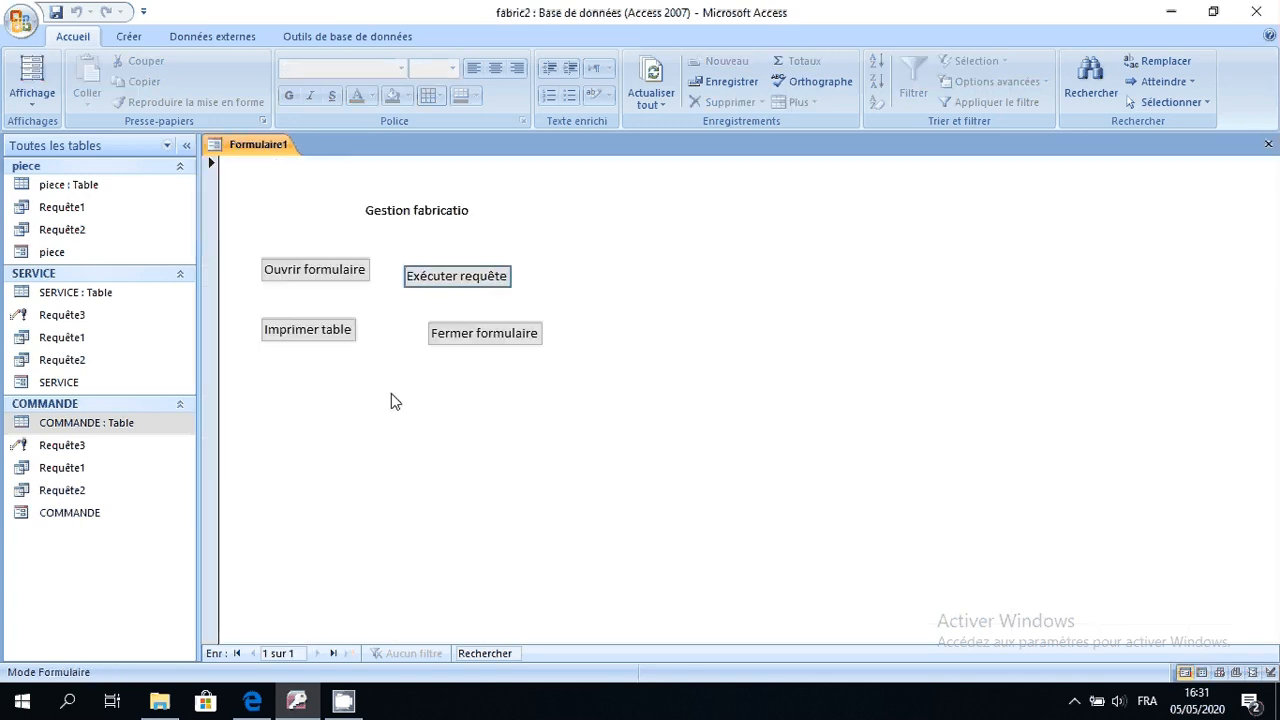
click(273, 337)
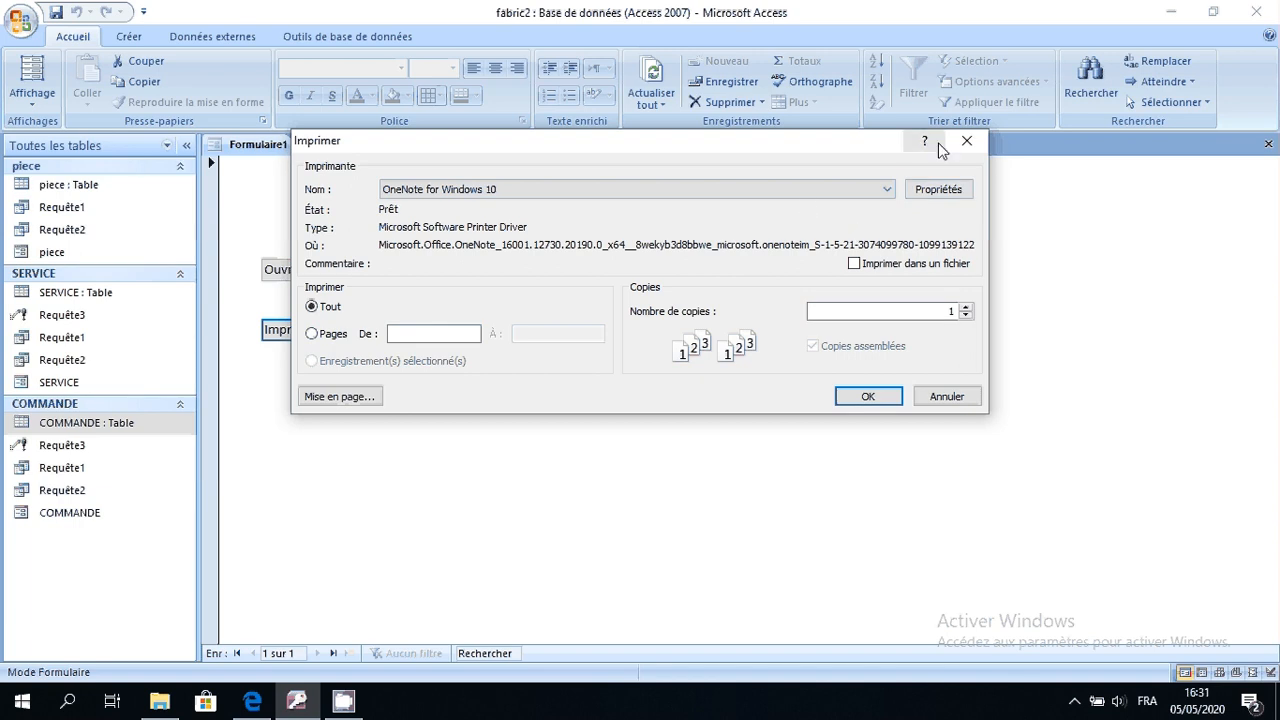
click(964, 143)
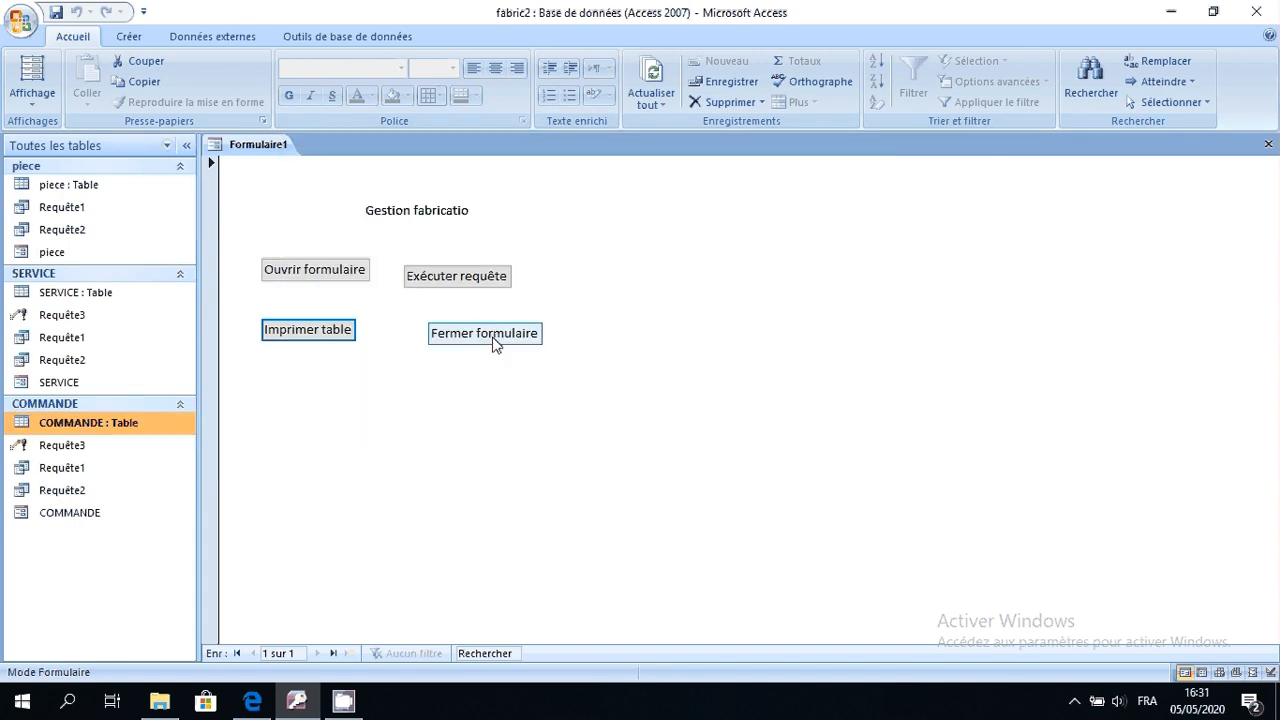
Close the menu form with its Fermer formulaire button, saving it as Formulaire1
click(489, 340)
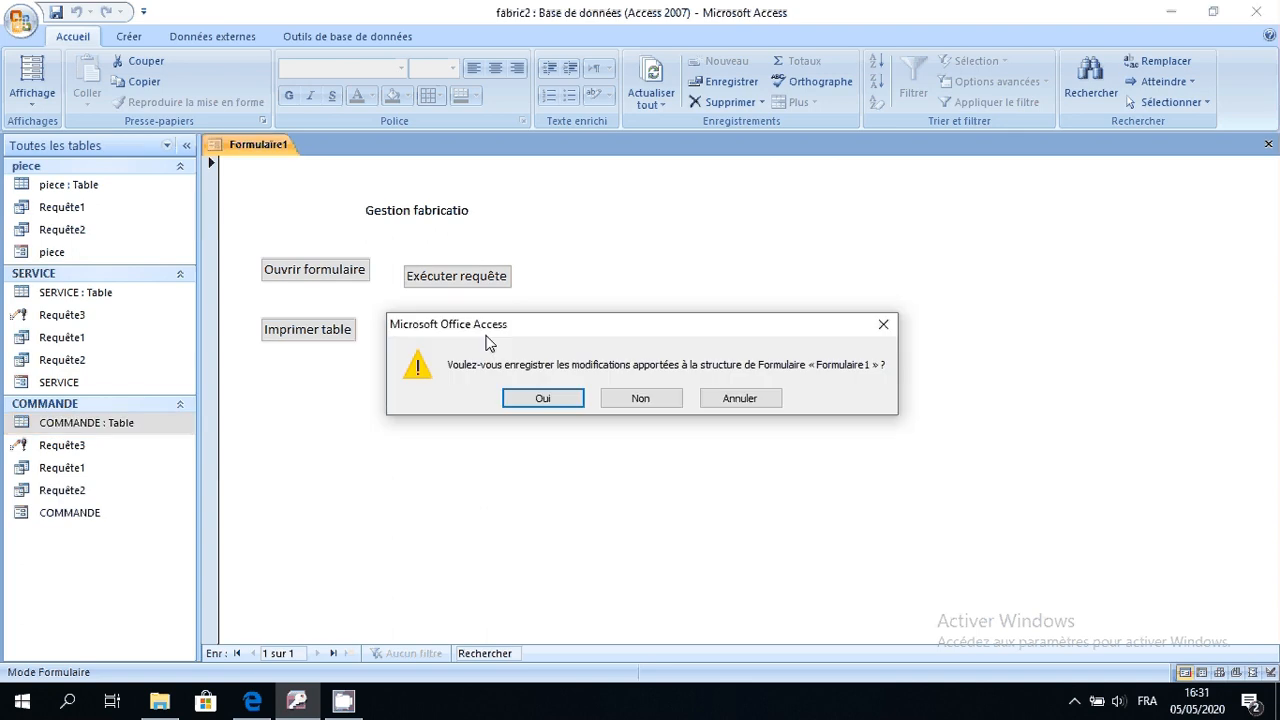
click(532, 405)
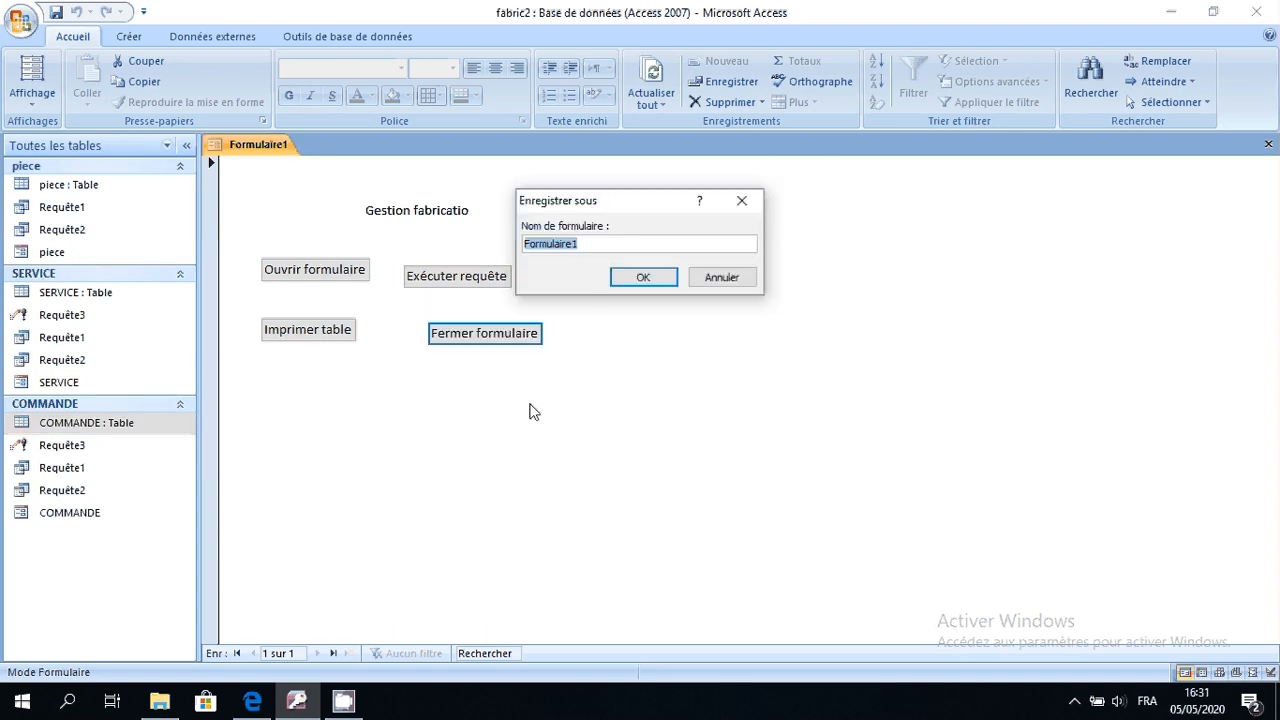
click(643, 279)
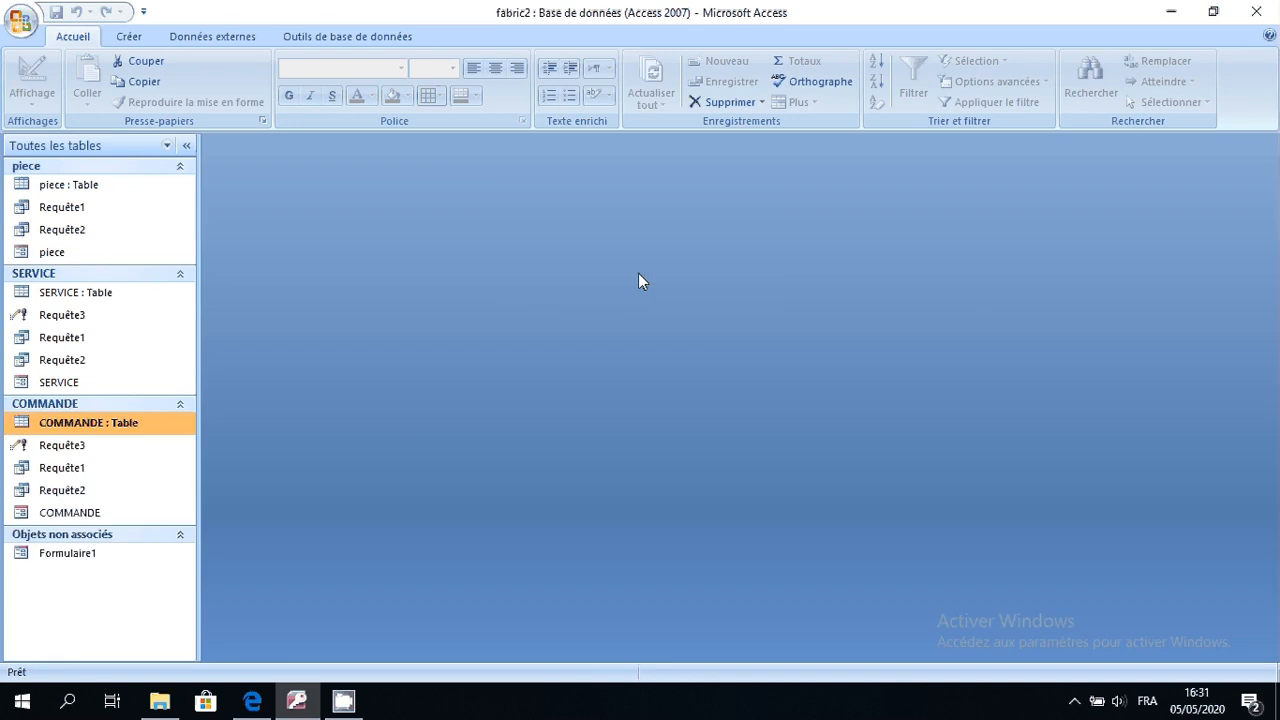
Reopen Formulaire1 and test its Ouvrir formulaire and Exécuter requête buttons, closing the SERVICE form and the query
click(99, 554)
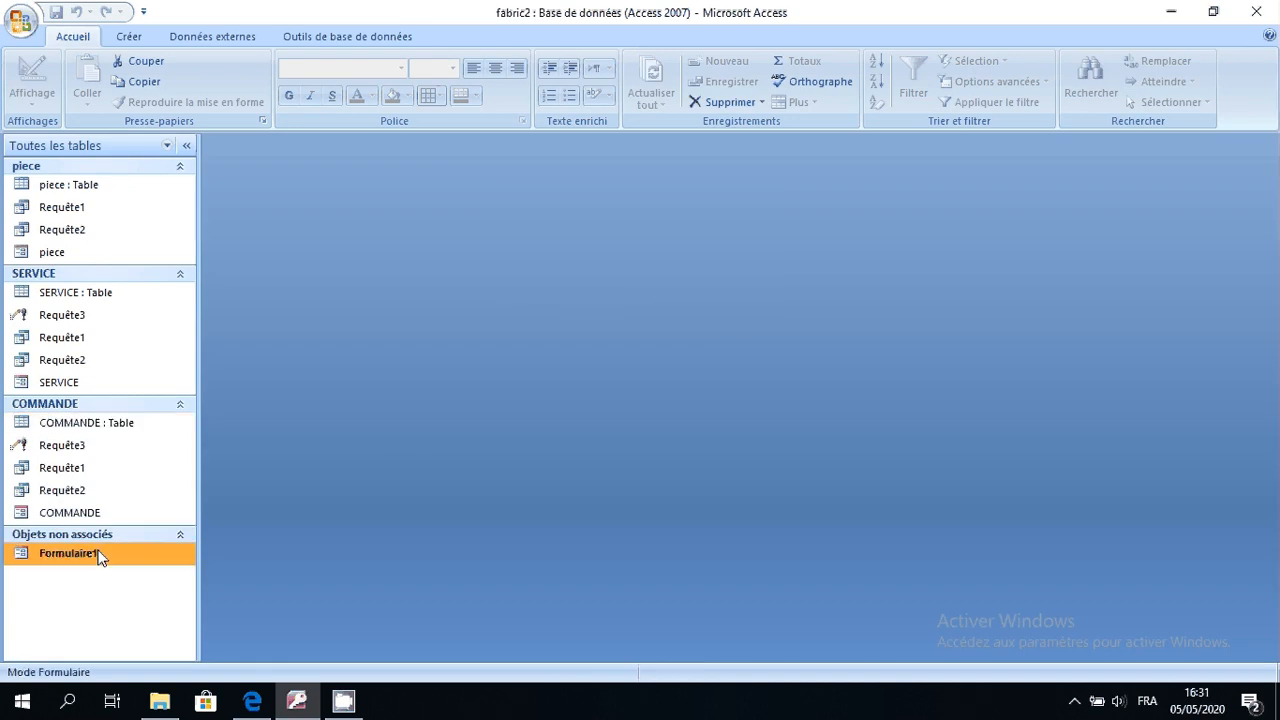
double_click(99, 554)
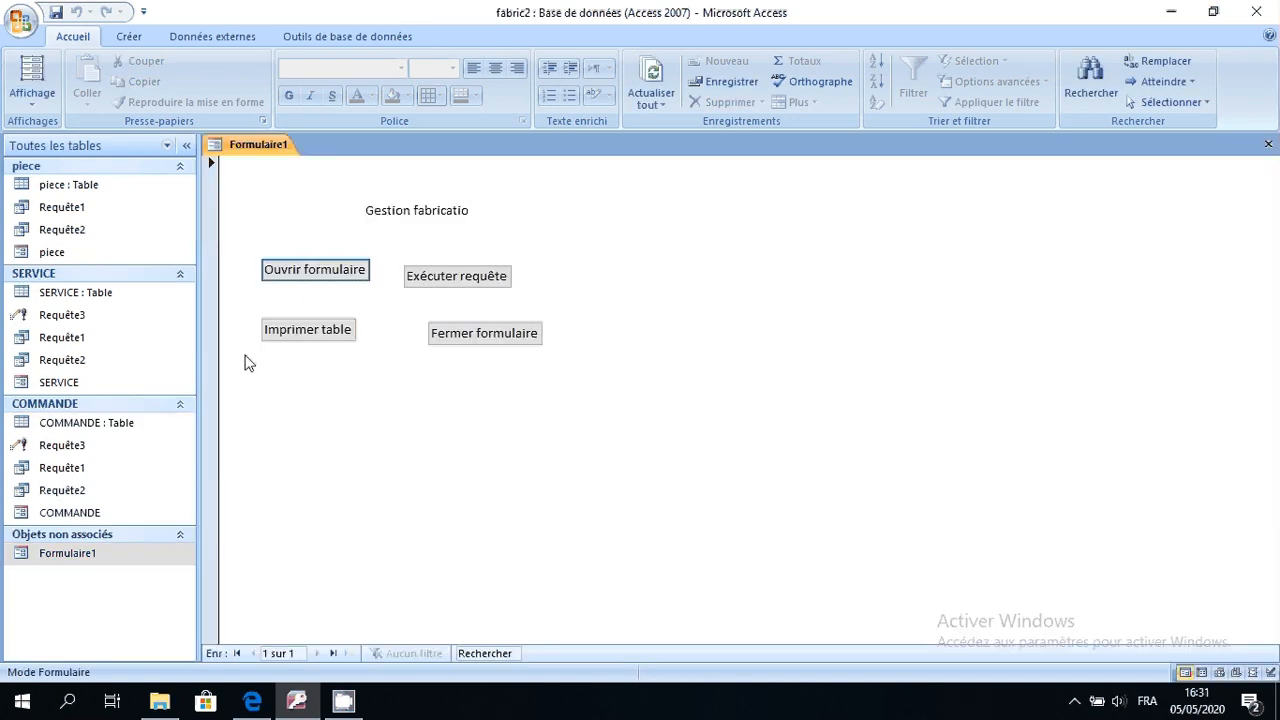
click(321, 276)
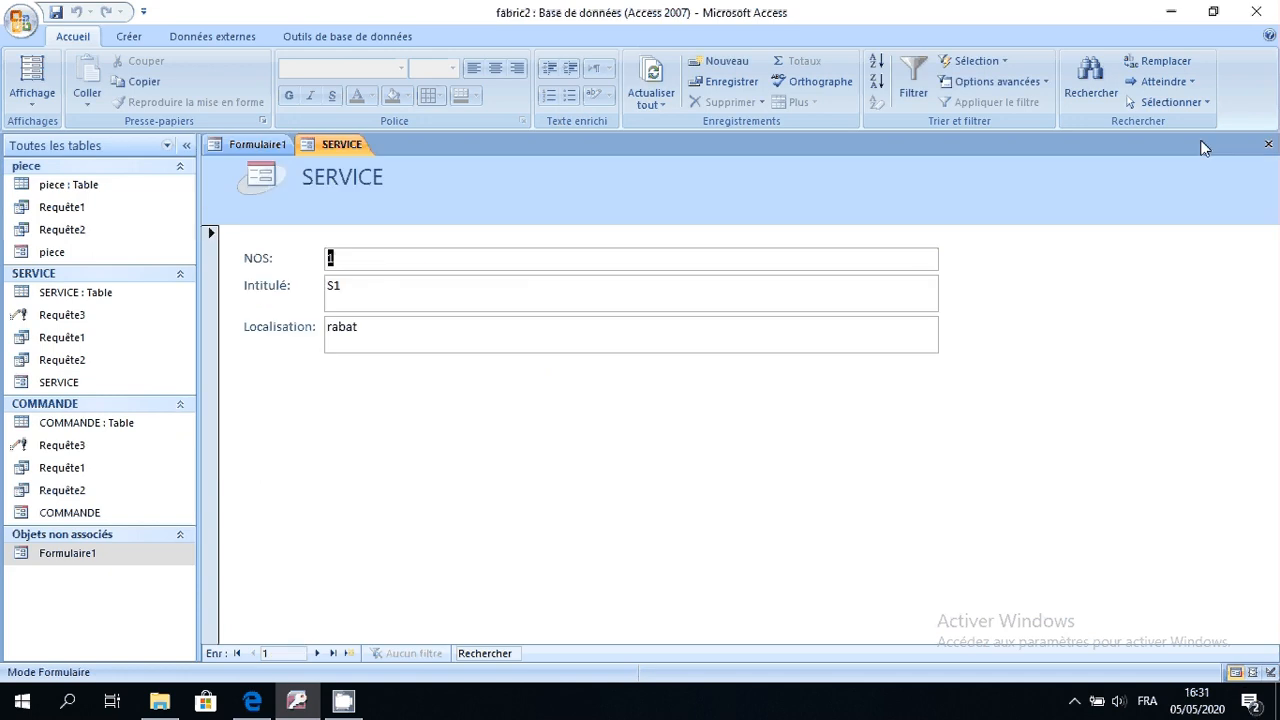
click(1268, 144)
click(497, 284)
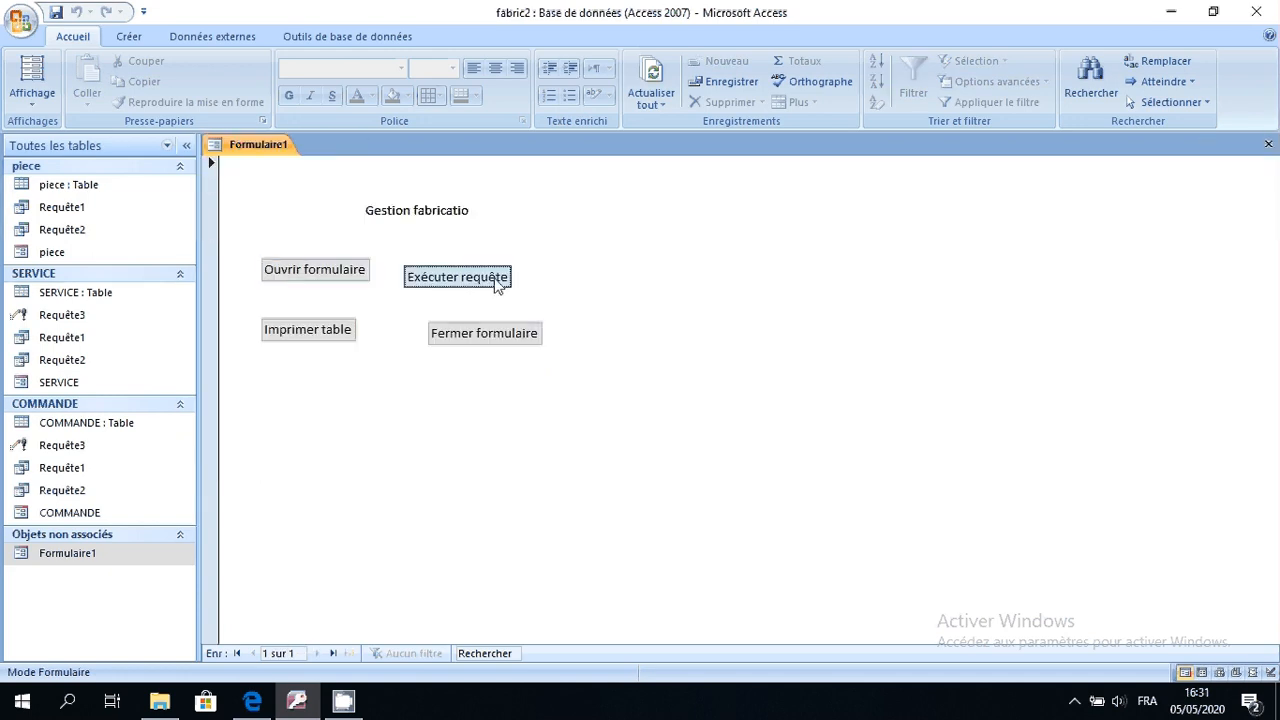
click(1268, 144)
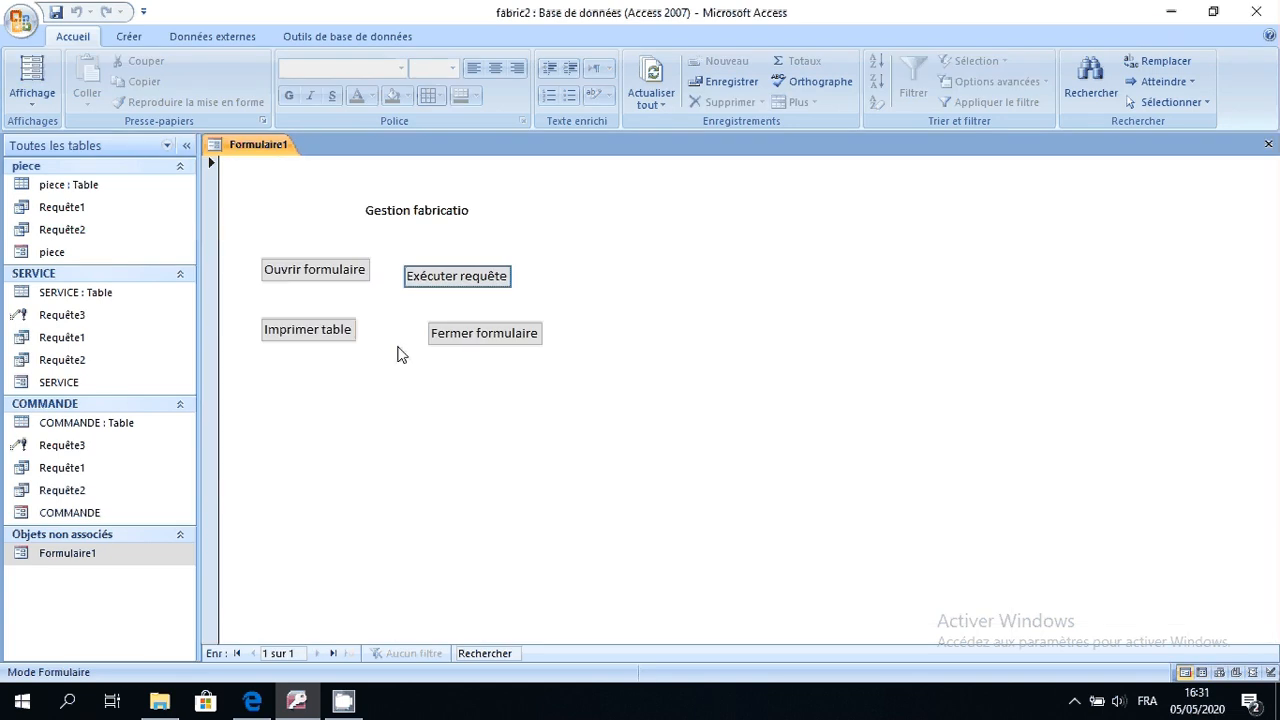
Test the Imprimer table button by printing all pages to OneNote for Windows 10, and close the OneNote window
click(282, 330)
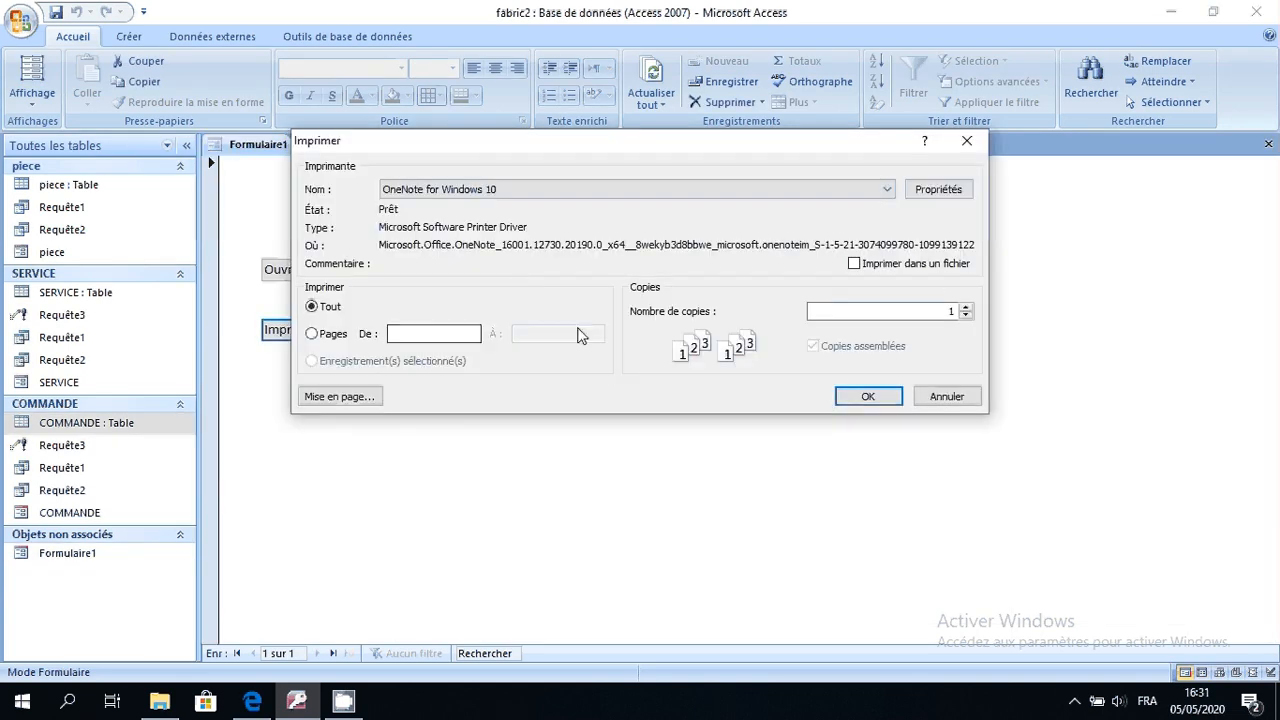
click(868, 397)
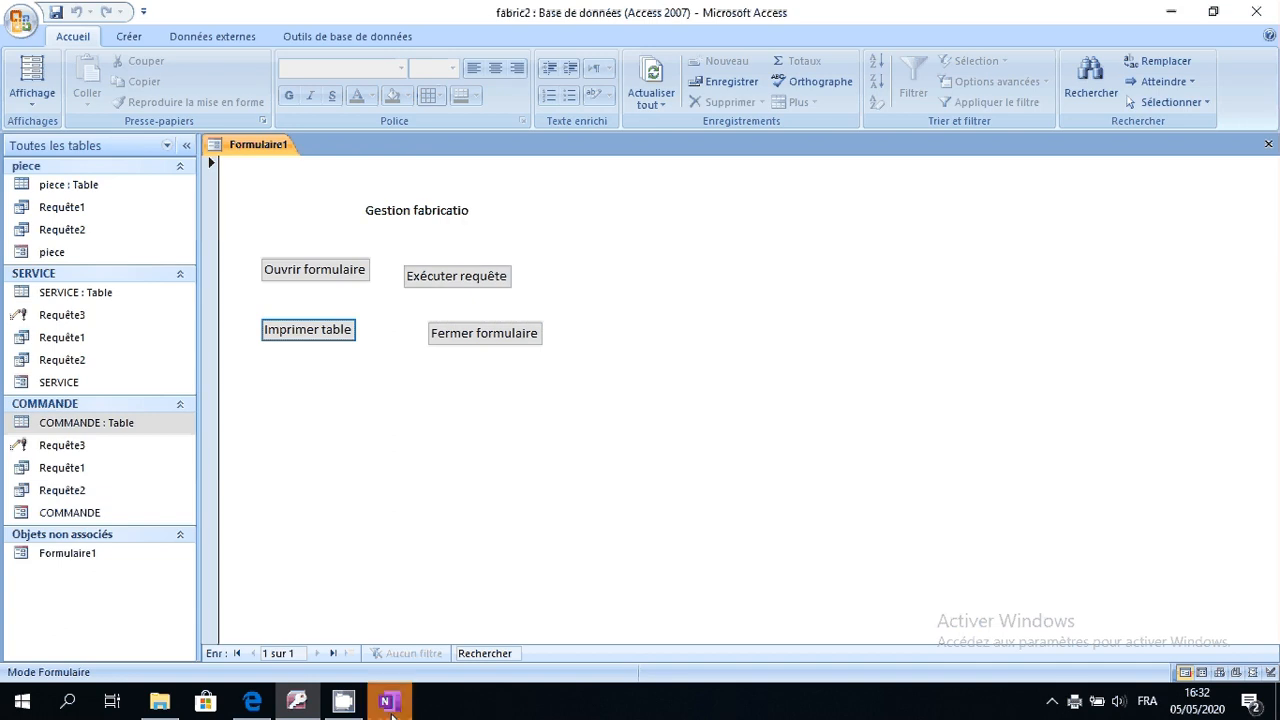
click(388, 703)
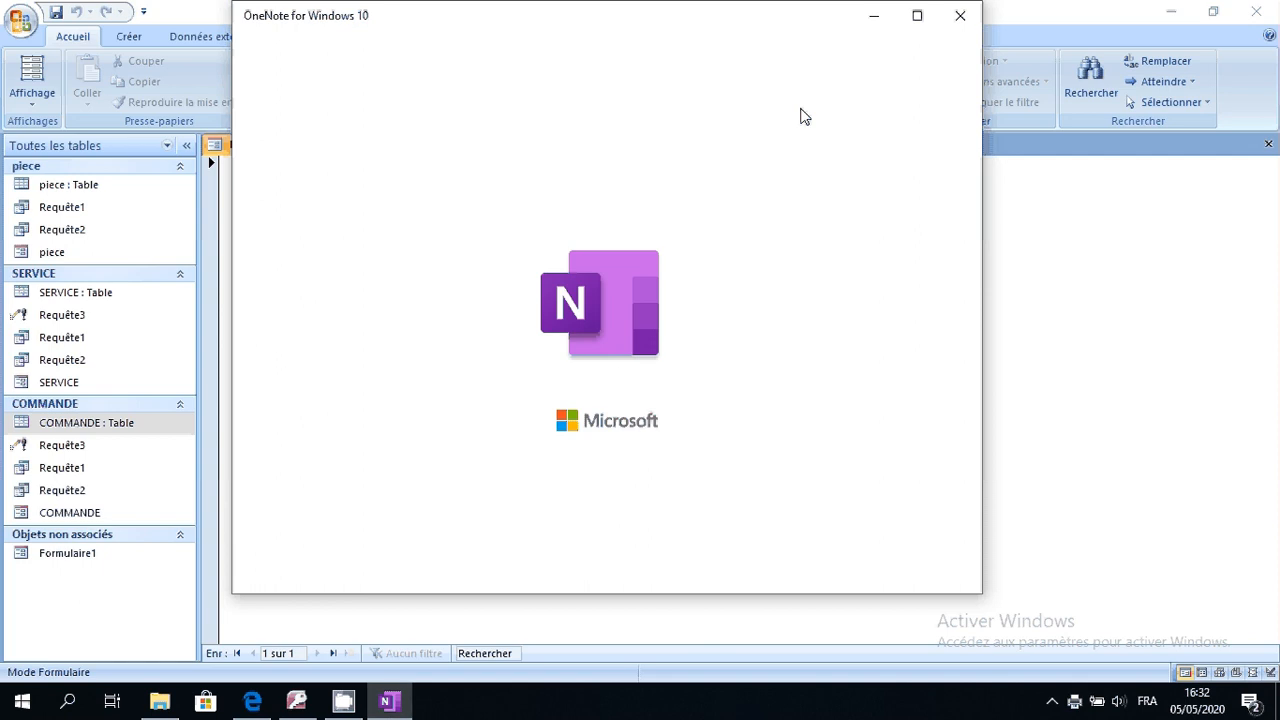
click(958, 16)
Test the Fermer formulaire button on the menu form, and switch to the exercise PDF in the browser
click(526, 334)
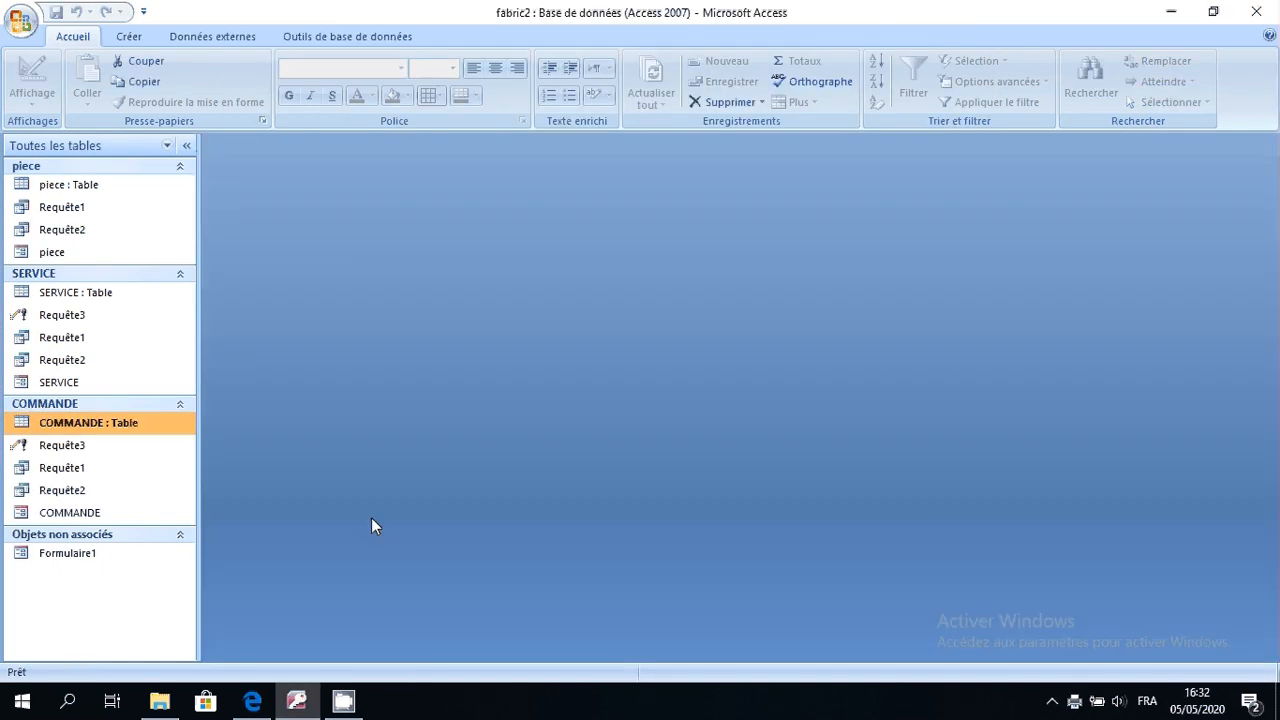
click(251, 703)
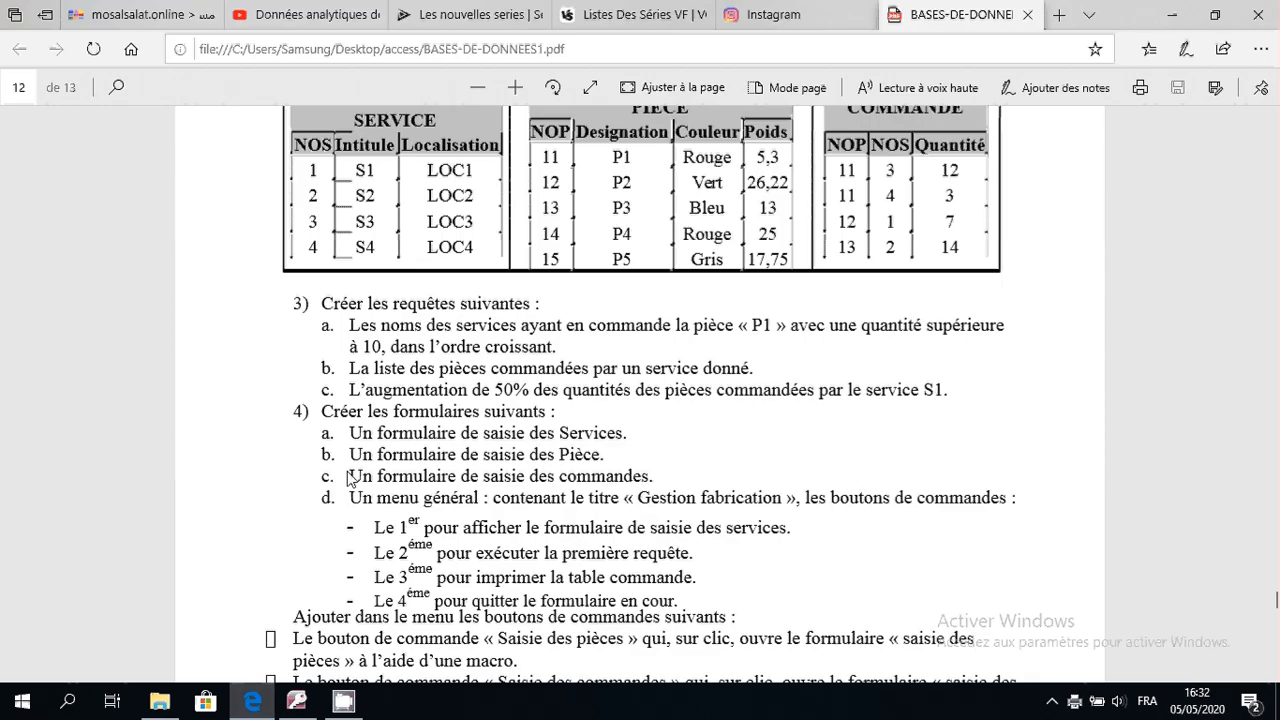